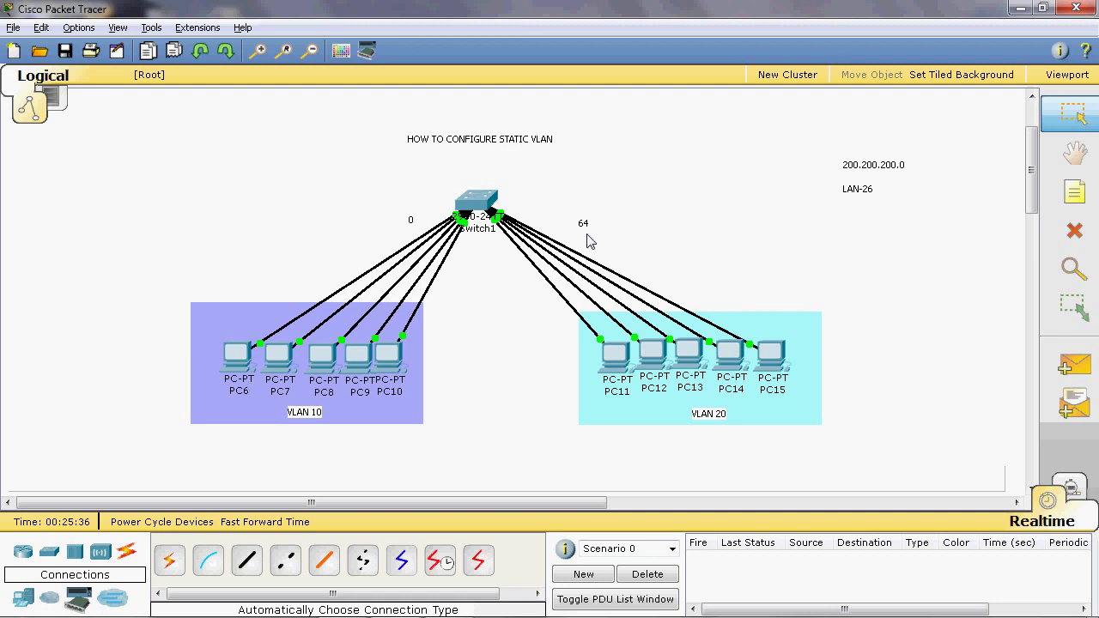
- Open Switch1's CLI and review the show vlan output: default VLAN 1 and reserved VLANs 1002–1005
{"action": "mouse_move", "coordinate": [483, 228]}
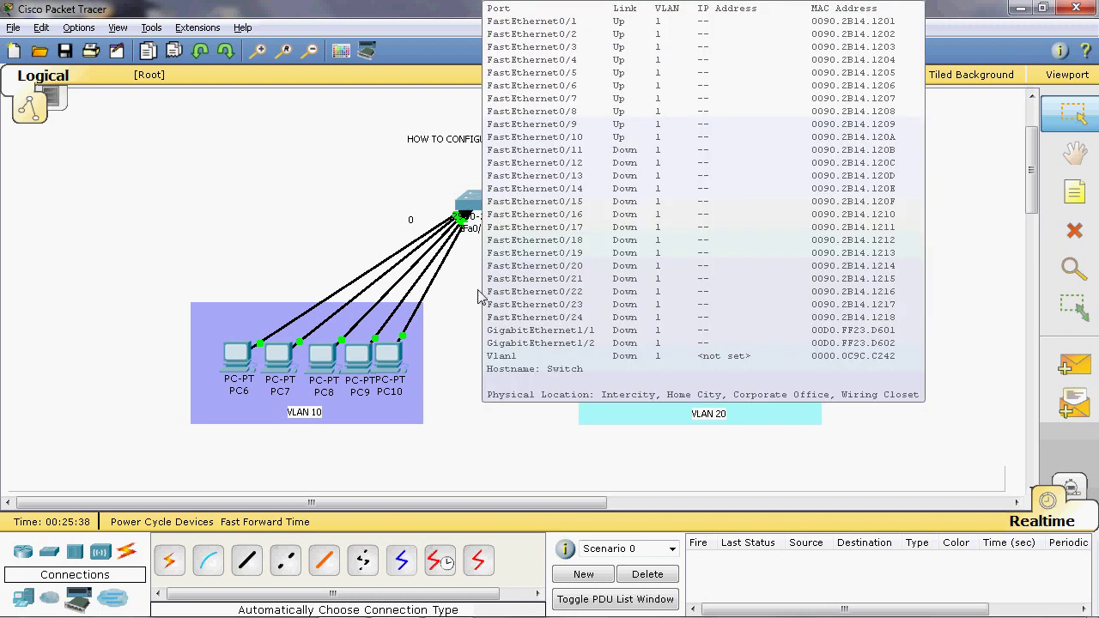
{"action": "left_click", "coordinate": [472, 206]}
{"action": "type", "text": "show"}
{"action": "key", "text": "BackSpace"}
{"action": "key", "text": "BackSpace"}
{"action": "key", "text": "BackSpace"}
{"action": "key", "text": "BackSpace"}
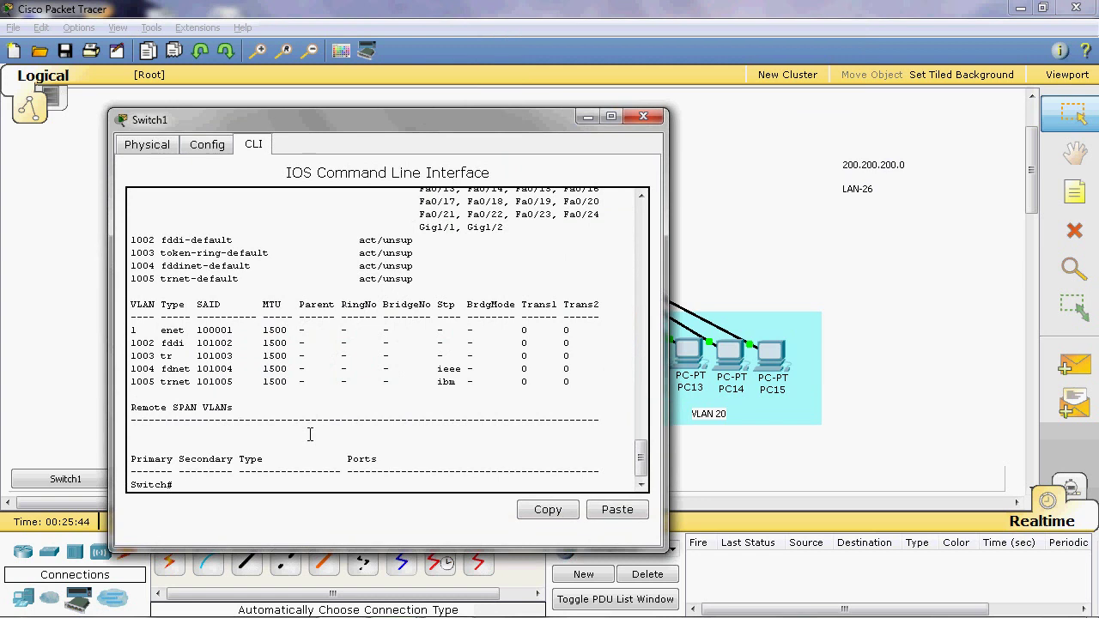
{"action": "scroll", "coordinate": [371, 346], "scroll_direction": "up", "scroll_amount": 2}
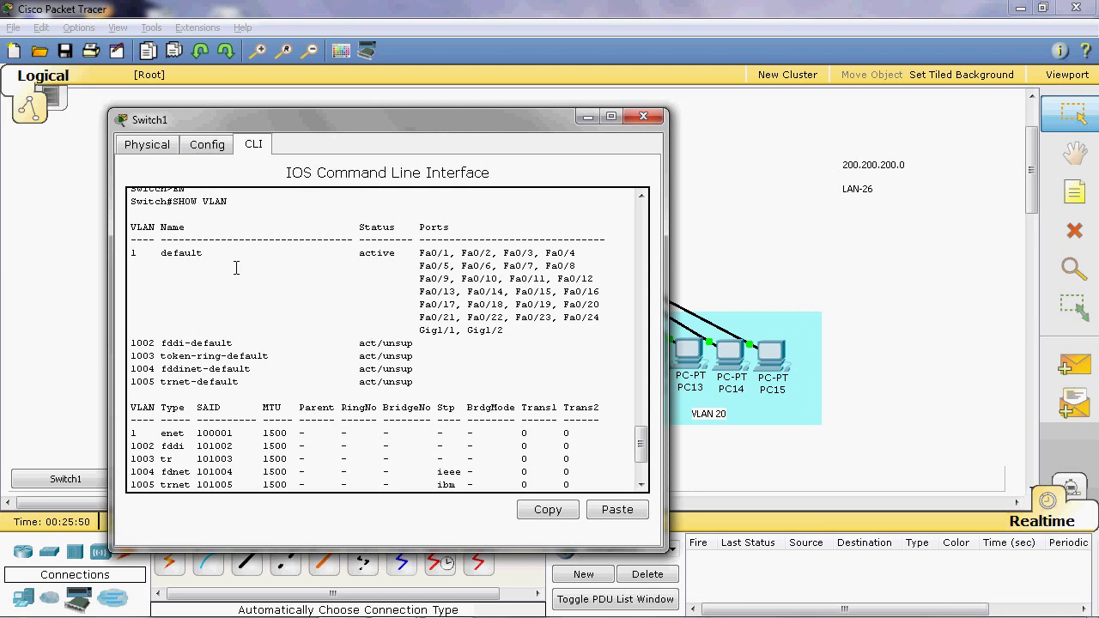
{"action": "left_click_drag", "start_coordinate": [143, 254], "coordinate": [131, 255]}
{"action": "left_click_drag", "start_coordinate": [161, 344], "coordinate": [135, 383]}
{"action": "scroll", "coordinate": [279, 324], "scroll_direction": "down", "scroll_amount": 3}
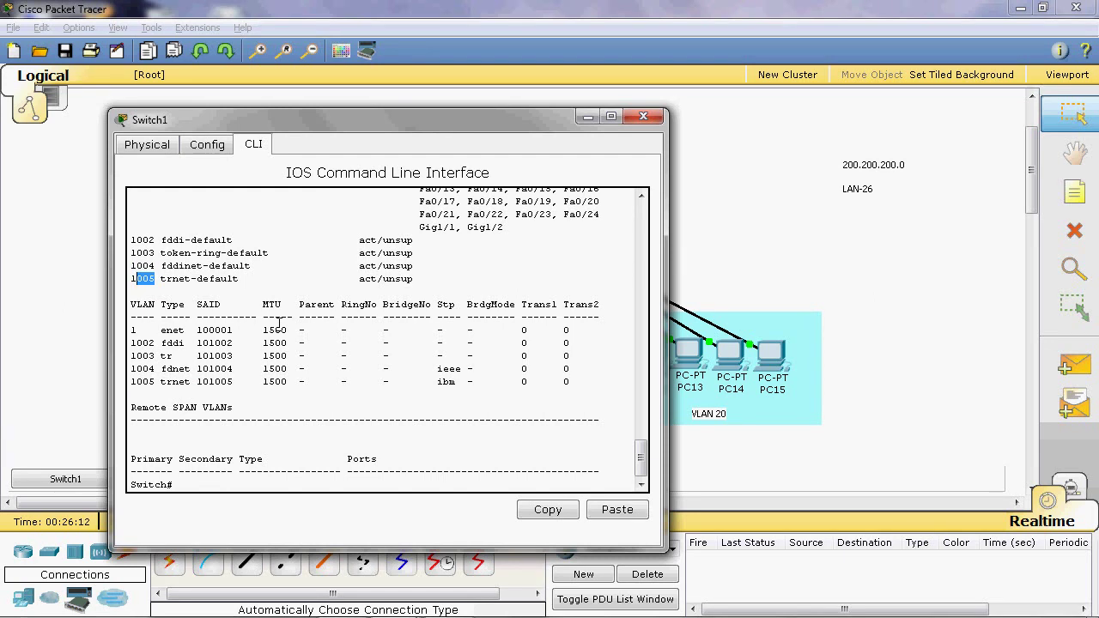
- Enter global configuration mode with conf t and create VLAN 10 named CSE
{"action": "left_click", "coordinate": [187, 485]}
{"action": "type", "text": "conf t"}
{"action": "key", "text": "Return"}
{"action": "type", "text": "vlan"}
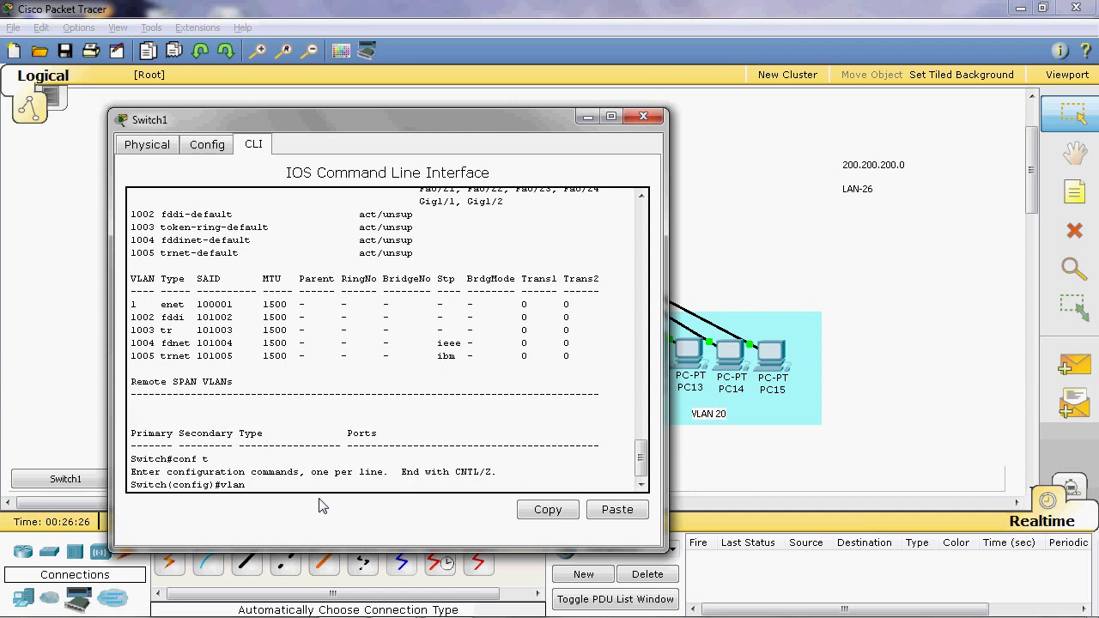
{"action": "type", "text": " ?"}
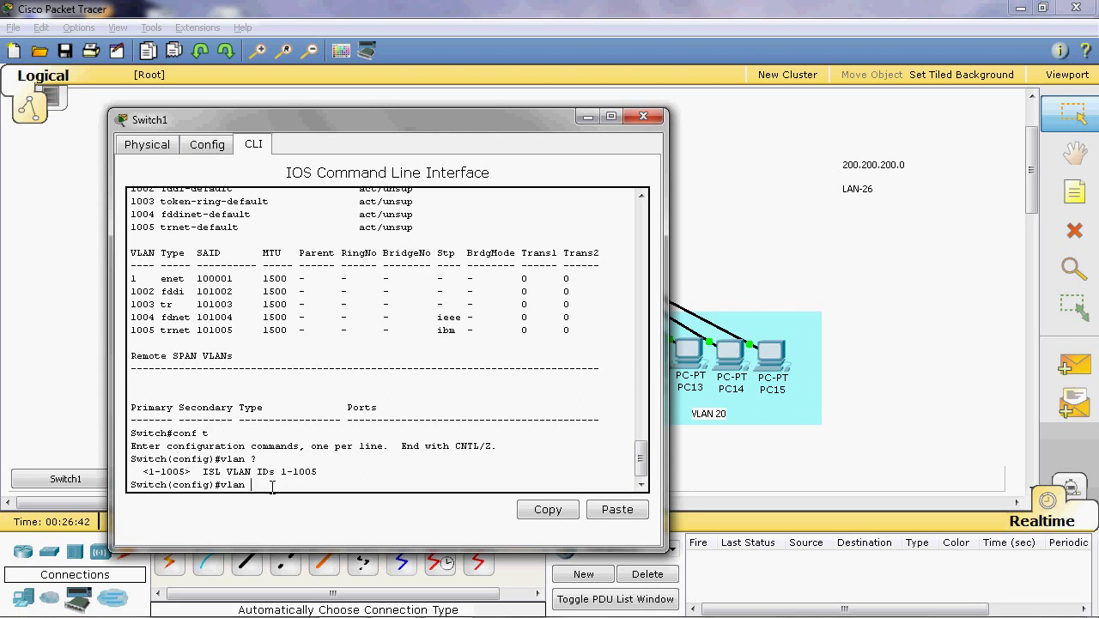
{"action": "type", "text": "10"}
{"action": "key", "text": "Return"}
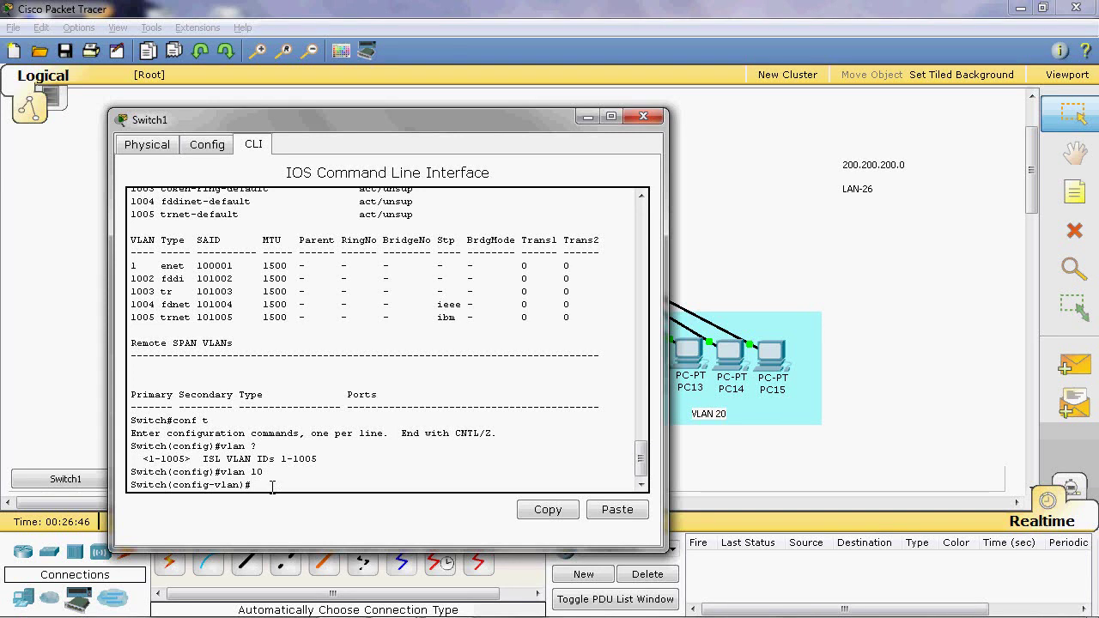
{"action": "type", "text": "name CSE"}
{"action": "key", "text": "Return"}
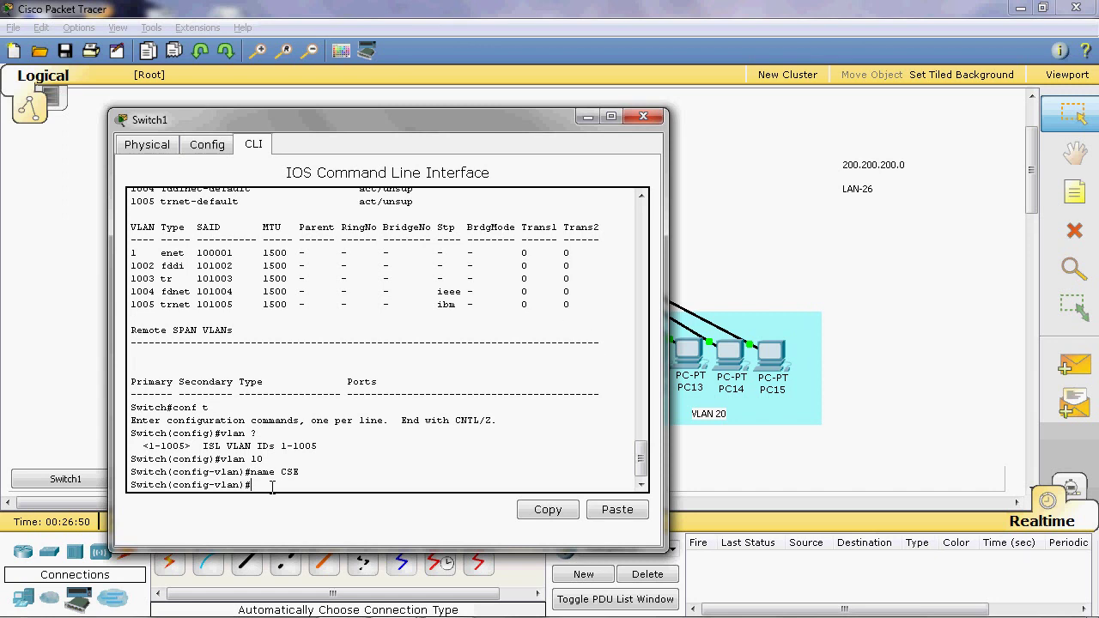
{"action": "type", "text": "exit"}
{"action": "key", "text": "Return"}
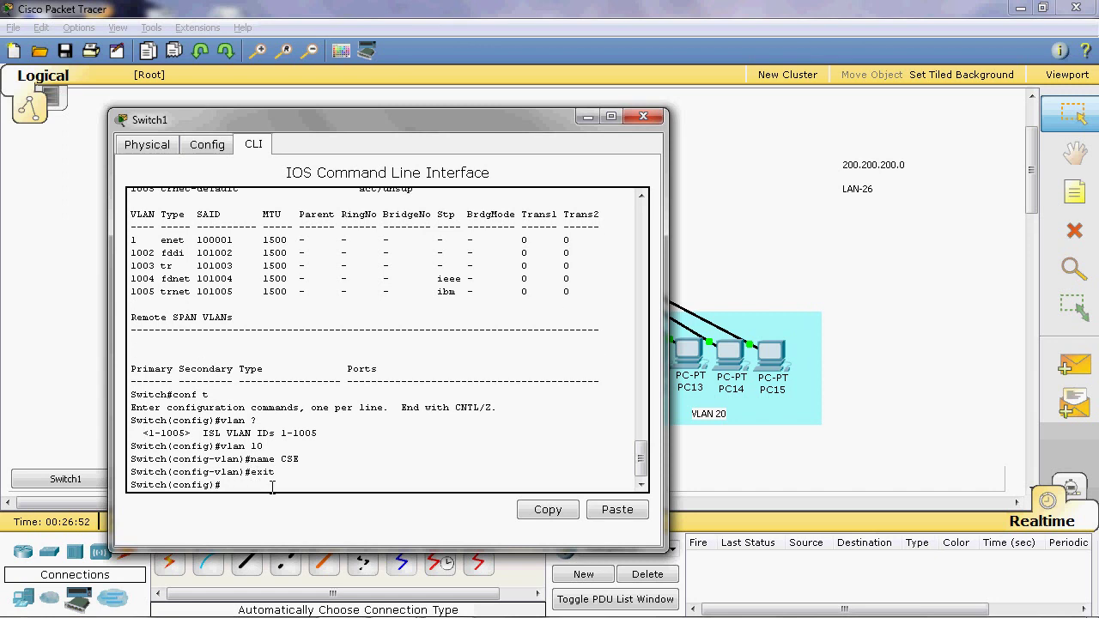
- Create VLAN 20 named IT and return to the privileged prompt with Ctrl+Z
{"action": "type", "text": "vlan 20"}
{"action": "key", "text": "Return"}
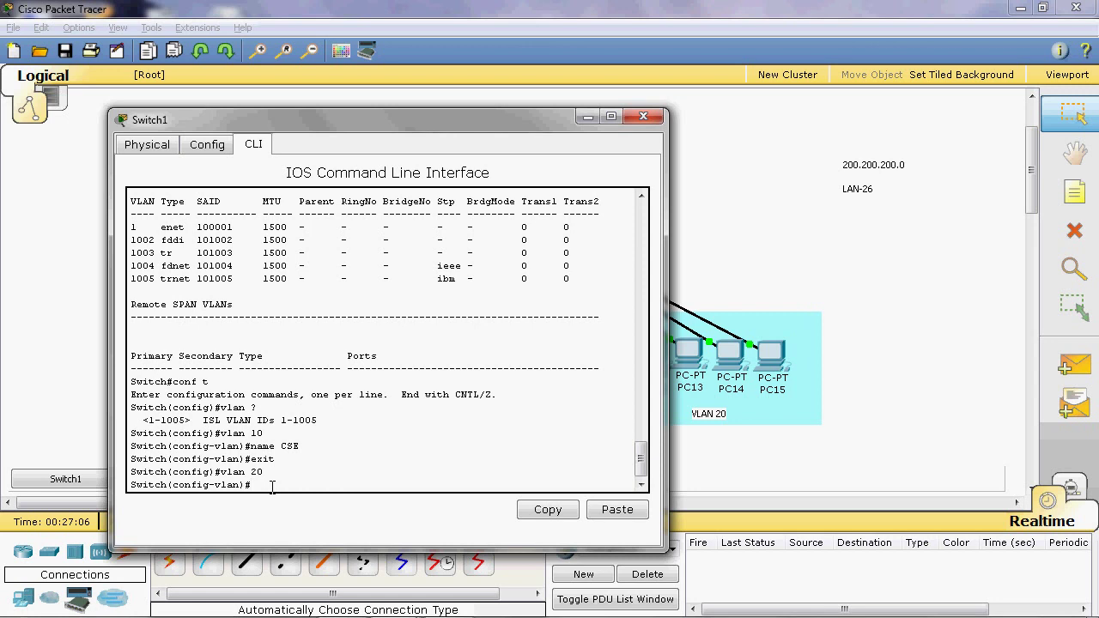
{"action": "type", "text": "name IT"}
{"action": "key", "text": "Return"}
{"action": "type", "text": "exit"}
{"action": "key", "text": "Return"}
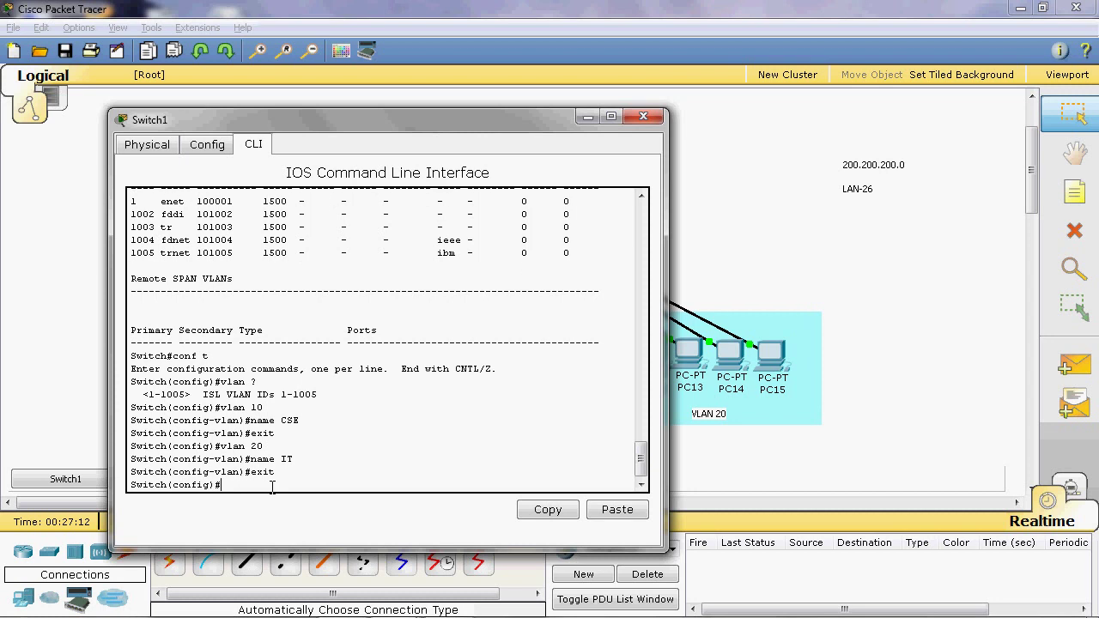
{"action": "key", "text": "ctrl+z"}
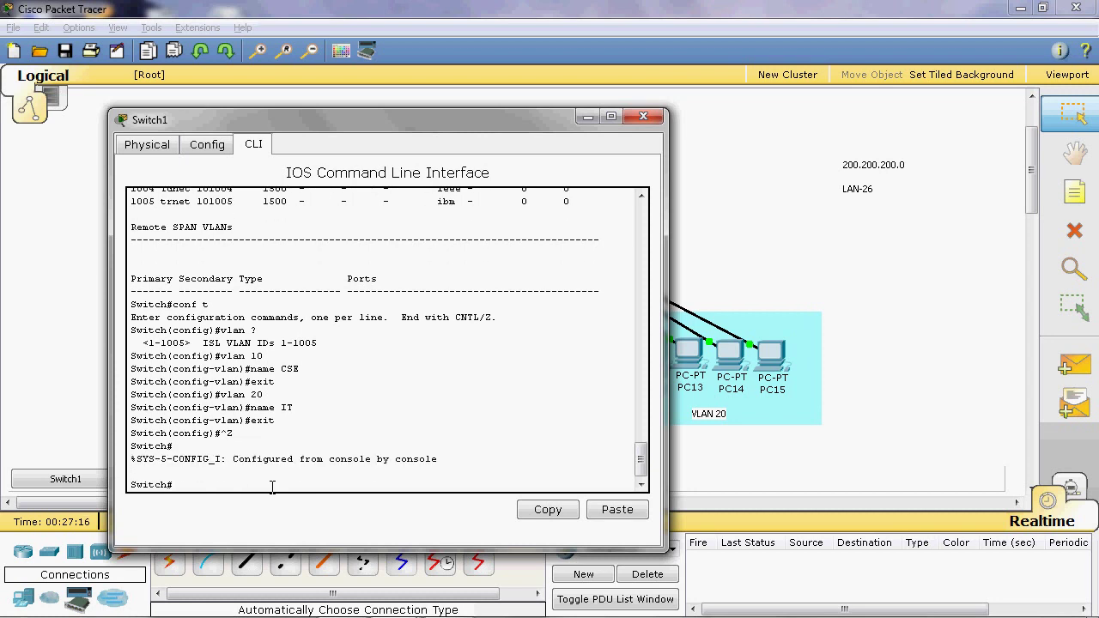
- Run show vlan and check that the 10 CSE and 20 IT rows are listed as active
{"action": "type", "text": "show vlan"}
{"action": "key", "text": "Return"}
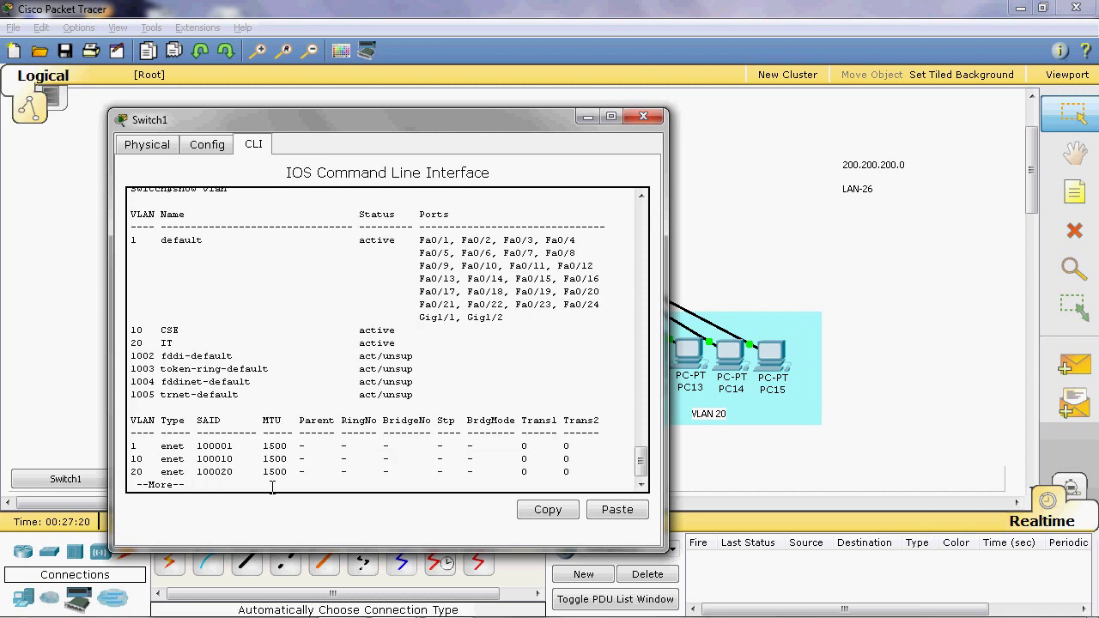
{"action": "key", "text": "space"}
{"action": "scroll", "coordinate": [272, 486], "scroll_direction": "up", "scroll_amount": 3}
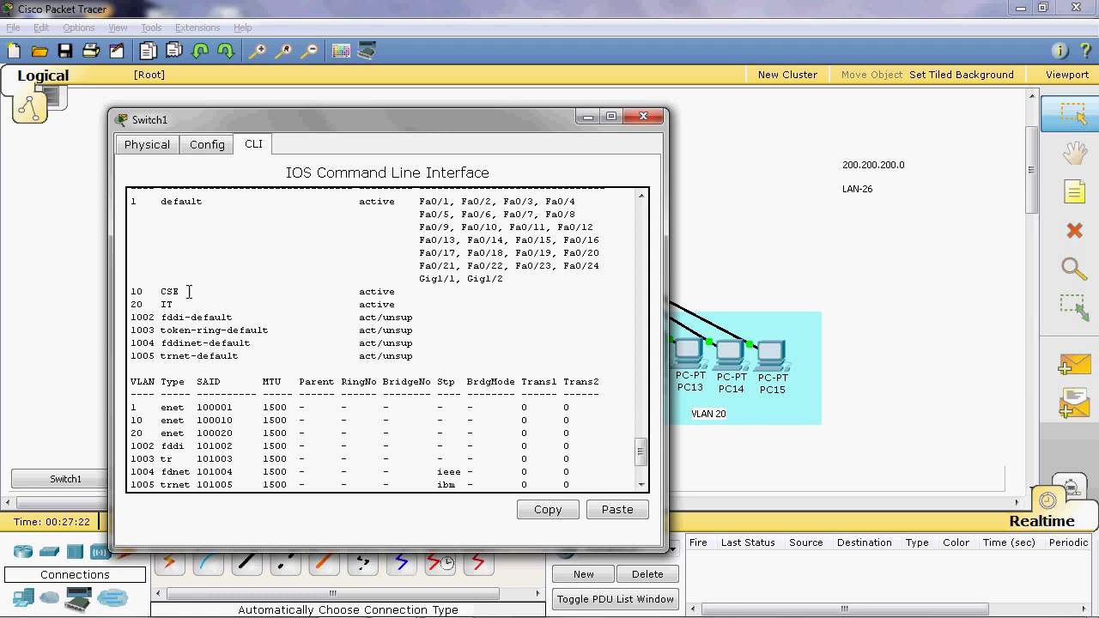
{"action": "left_click_drag", "start_coordinate": [131, 292], "coordinate": [228, 296]}
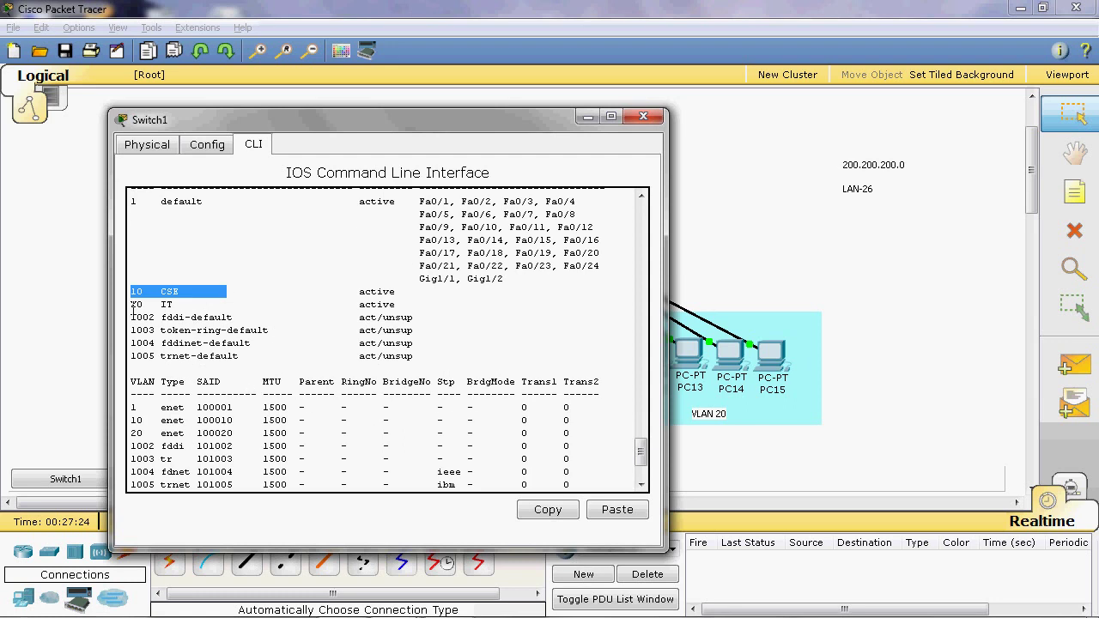
{"action": "left_click_drag", "start_coordinate": [131, 305], "coordinate": [225, 306]}
{"action": "left_click", "coordinate": [157, 297]}
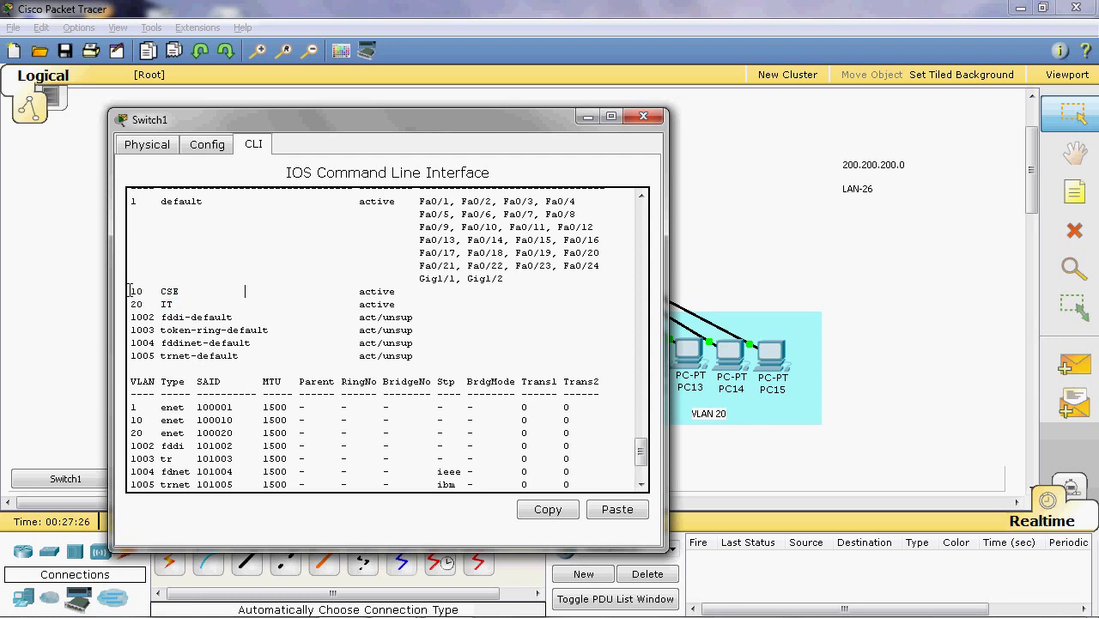
{"action": "left_click_drag", "start_coordinate": [131, 292], "coordinate": [185, 305]}
{"action": "left_click", "coordinate": [246, 307]}
{"action": "scroll", "coordinate": [257, 313], "scroll_direction": "up", "scroll_amount": 2}
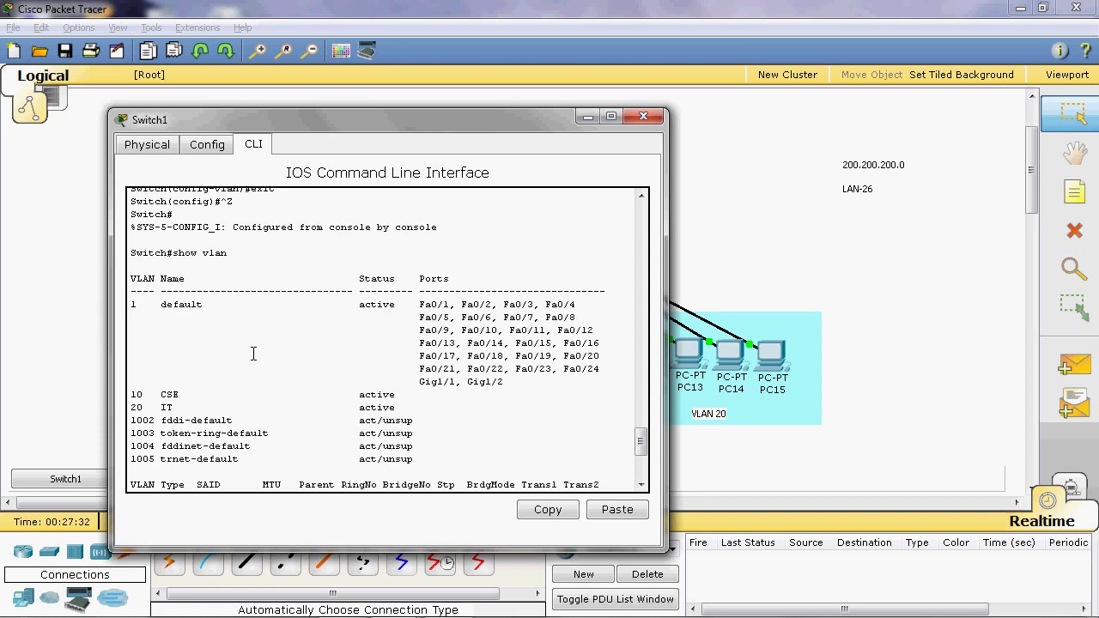
{"action": "scroll", "coordinate": [253, 353], "scroll_direction": "down", "scroll_amount": 1}
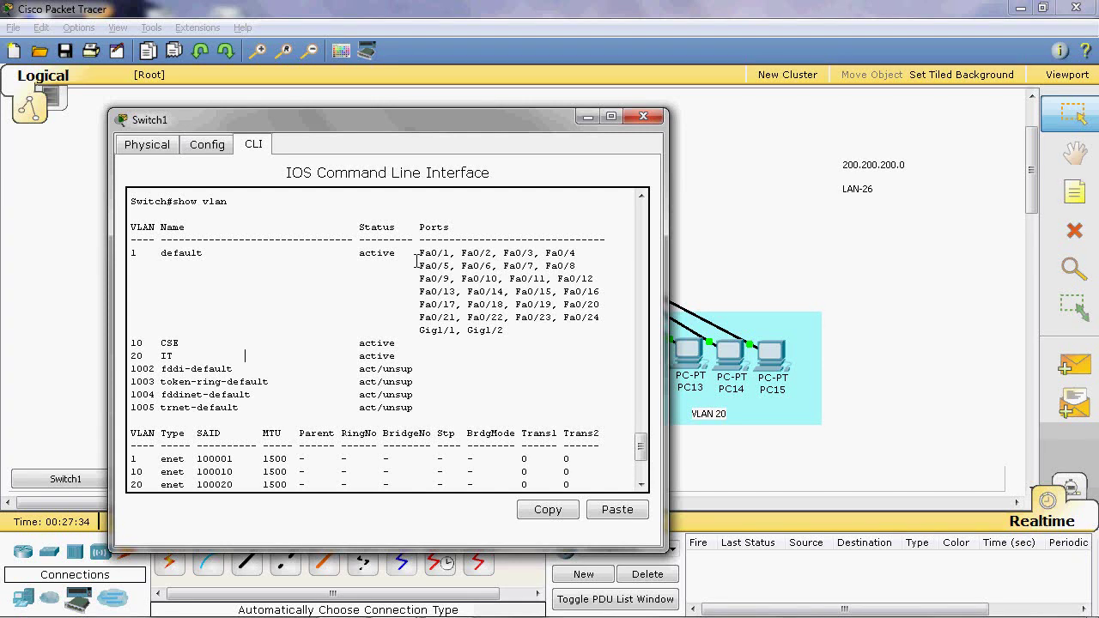
- Confirm all ports, including Fa0/1–Fa0/5, remain in default VLAN 1 while VLANs 10 and 20 have none
{"action": "left_click_drag", "start_coordinate": [421, 254], "coordinate": [588, 331]}
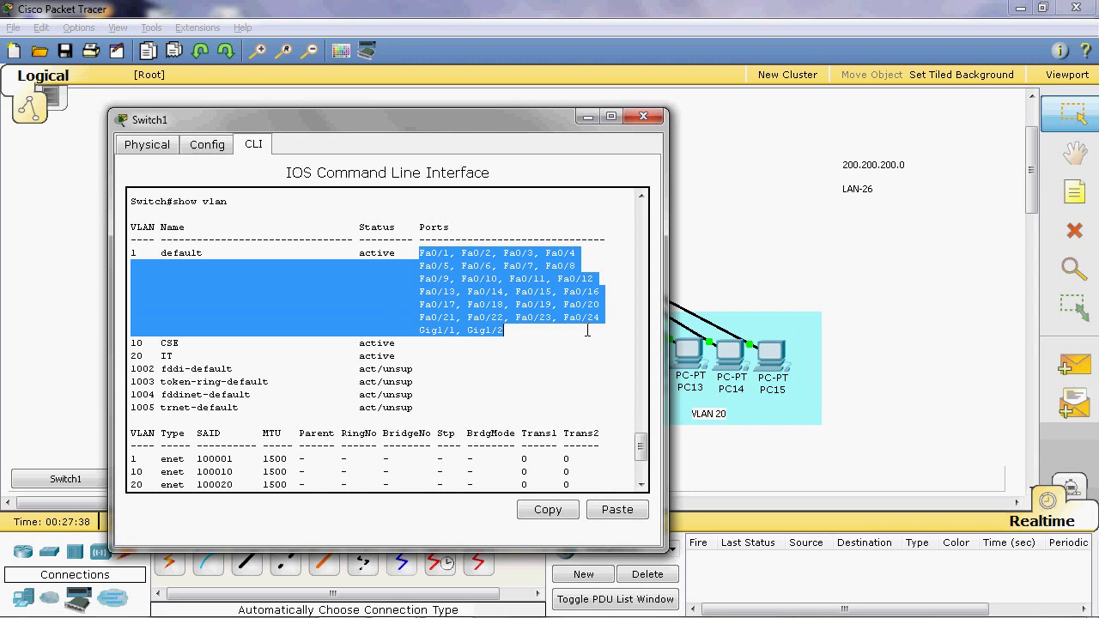
{"action": "left_click", "coordinate": [524, 357]}
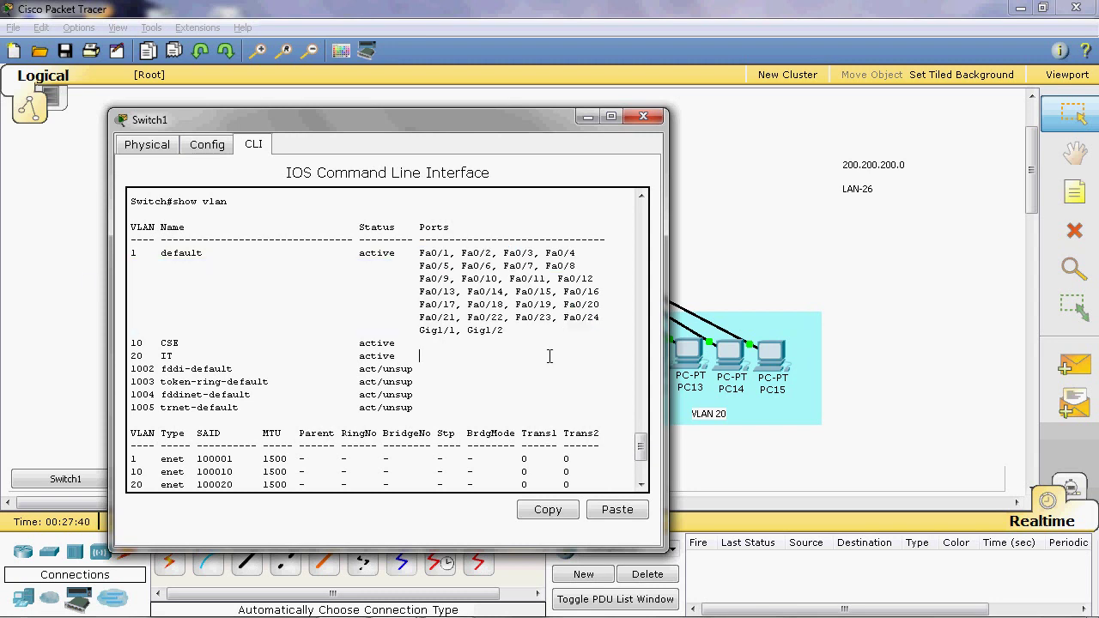
{"action": "left_click_drag", "start_coordinate": [142, 254], "coordinate": [131, 254]}
{"action": "left_click", "coordinate": [198, 282]}
{"action": "left_click_drag", "start_coordinate": [418, 256], "coordinate": [450, 267]}
{"action": "left_click_drag", "start_coordinate": [135, 343], "coordinate": [444, 351]}
{"action": "left_click", "coordinate": [445, 351]}
{"action": "left_click_drag", "start_coordinate": [133, 356], "coordinate": [414, 359]}
{"action": "left_click", "coordinate": [454, 375]}
{"action": "scroll", "coordinate": [258, 444], "scroll_direction": "down", "scroll_amount": 4}
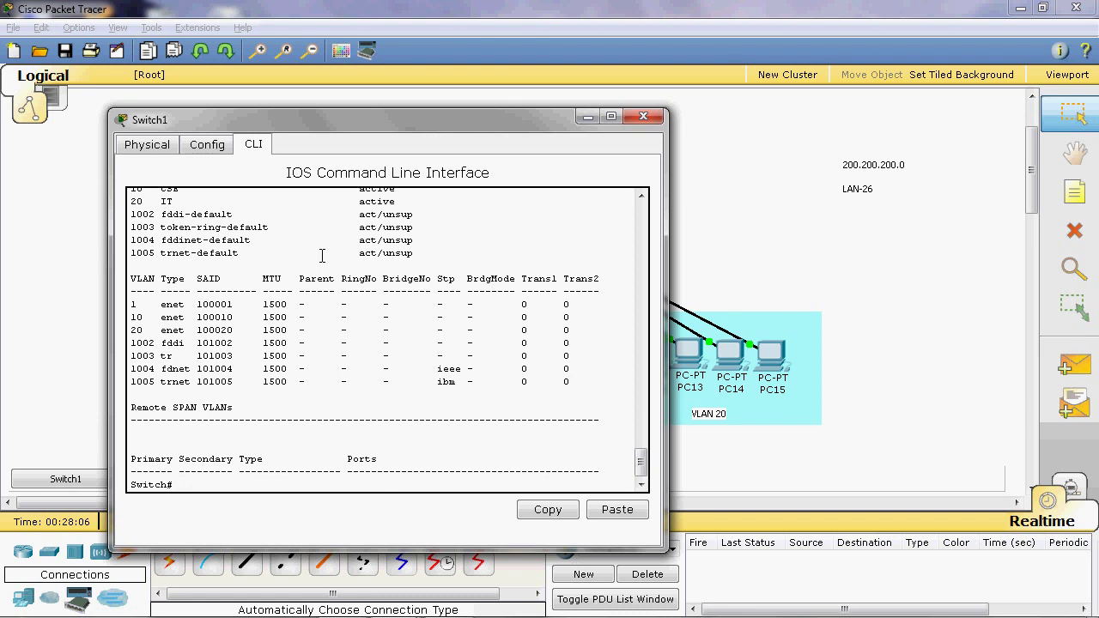
- Enter global configuration mode and select interface range fa0/1-5
{"action": "type", "text": "conf t"}
{"action": "key", "text": "Return"}
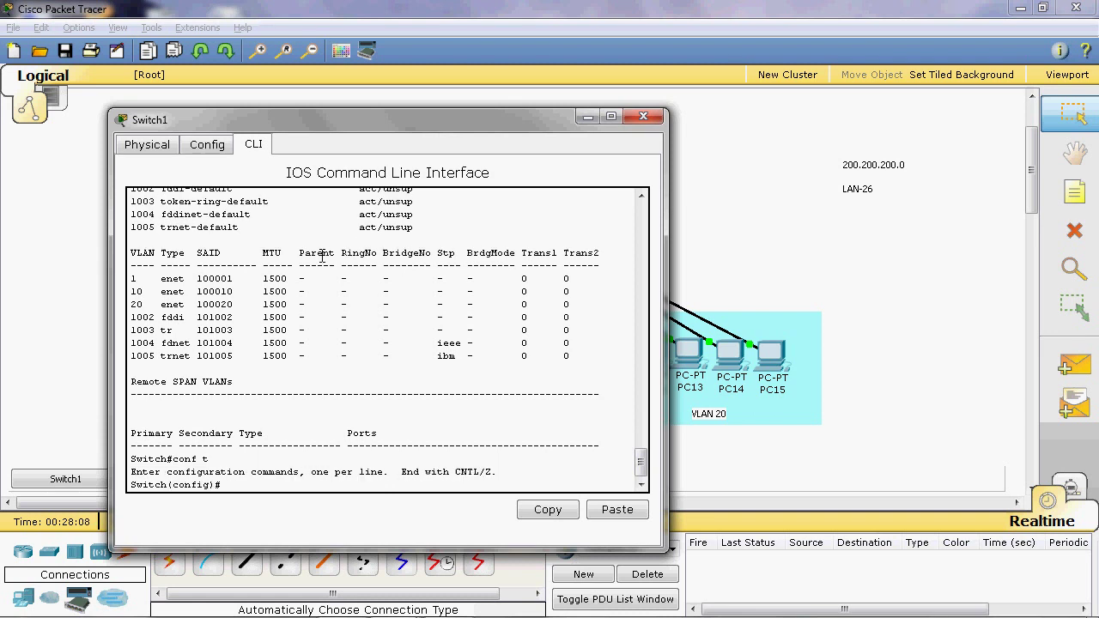
{"action": "scroll", "coordinate": [323, 258], "scroll_direction": "up", "scroll_amount": 5}
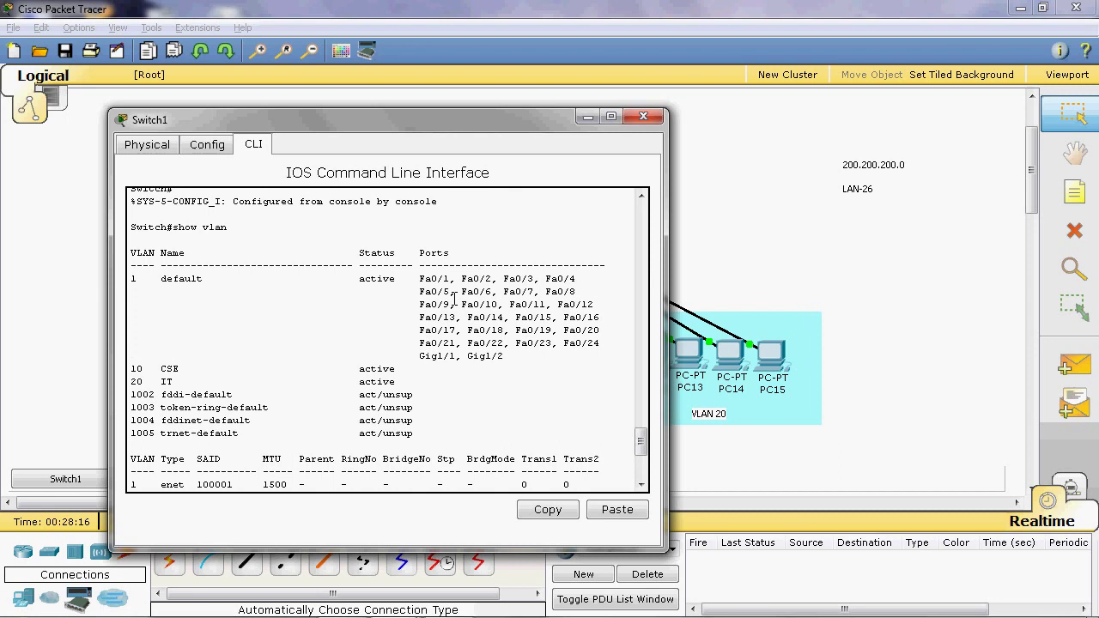
{"action": "left_click_drag", "start_coordinate": [133, 371], "coordinate": [419, 382]}
{"action": "scroll", "coordinate": [419, 382], "scroll_direction": "down", "scroll_amount": 3}
{"action": "type", "text": "conf t"}
{"action": "key", "text": "Return"}
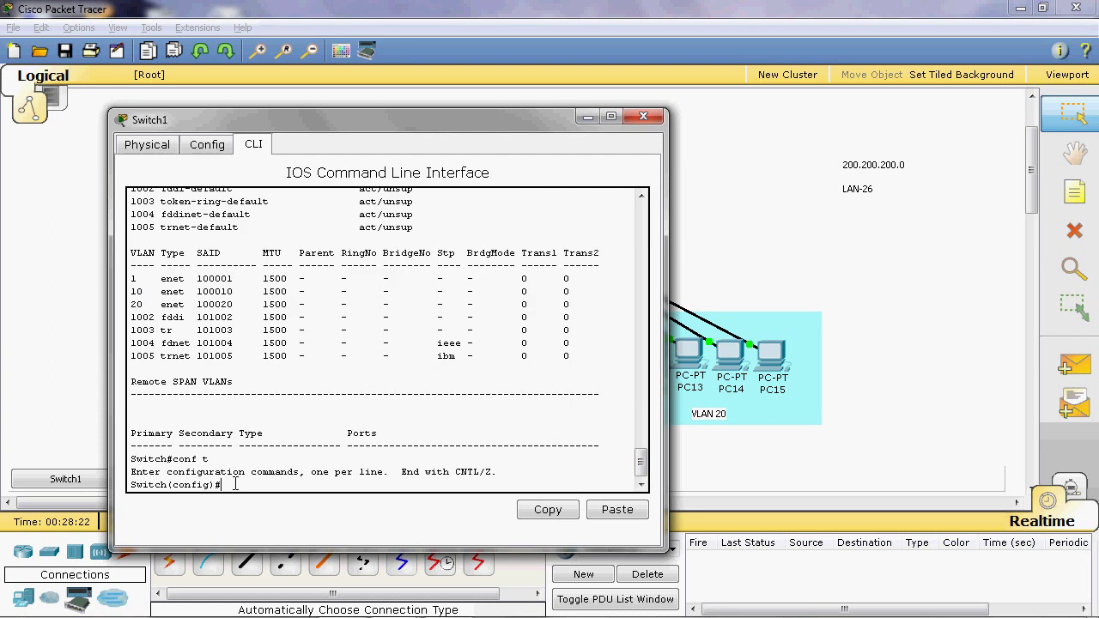
{"action": "scroll", "coordinate": [464, 412], "scroll_direction": "up", "scroll_amount": 4}
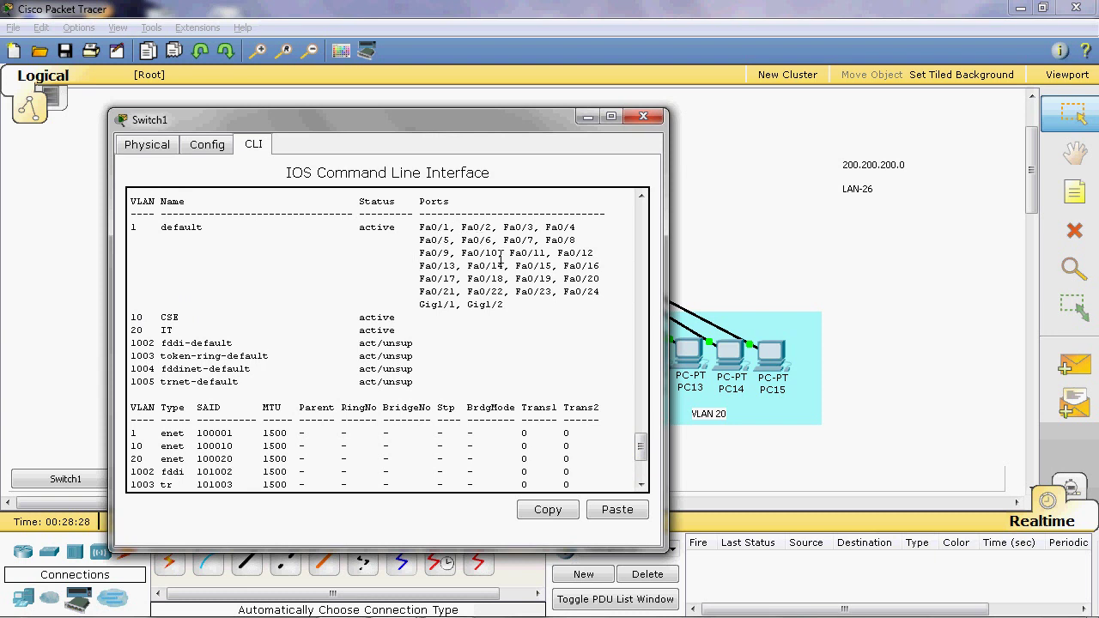
{"action": "scroll", "coordinate": [309, 352], "scroll_direction": "down", "scroll_amount": 4}
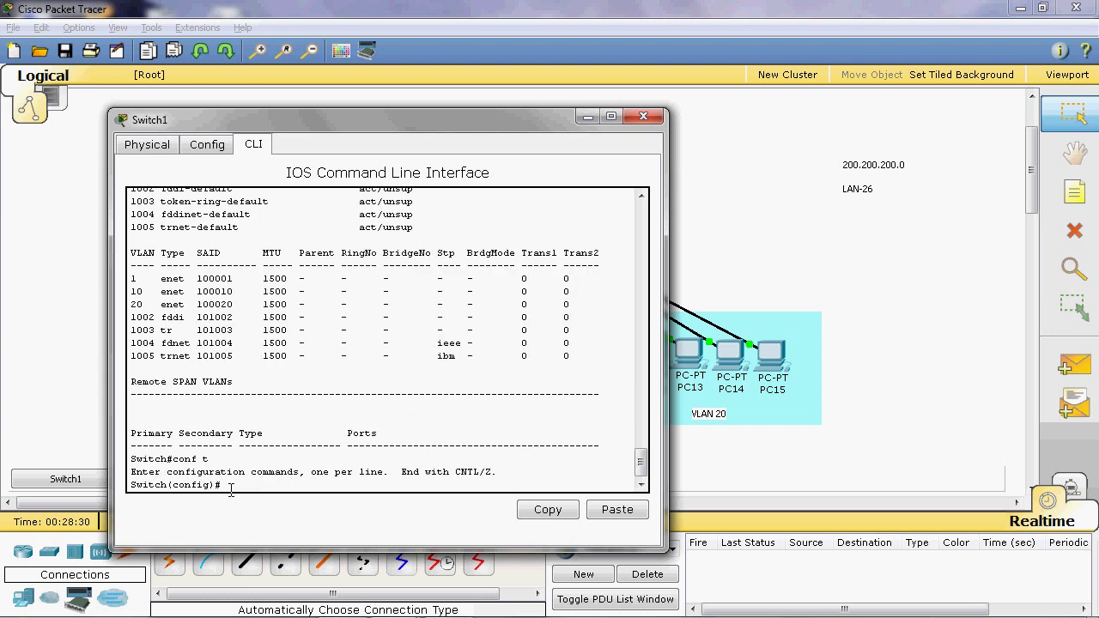
{"action": "type", "text": "int"}
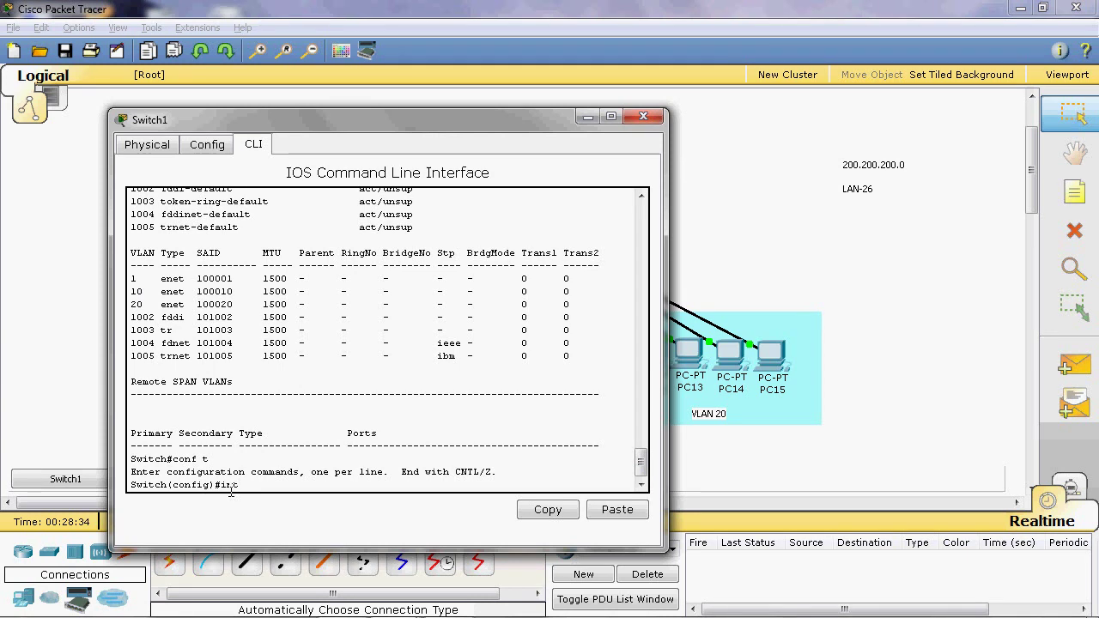
{"action": "type", "text": " range"}
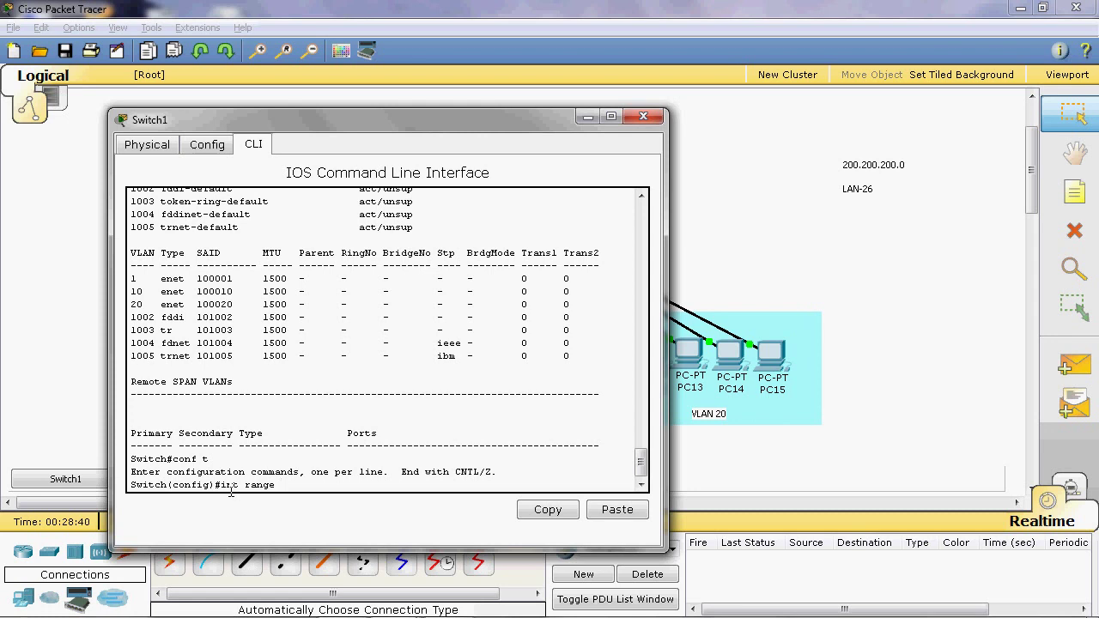
{"action": "type", "text": "fa0/1-5"}
{"action": "key", "text": "Return"}
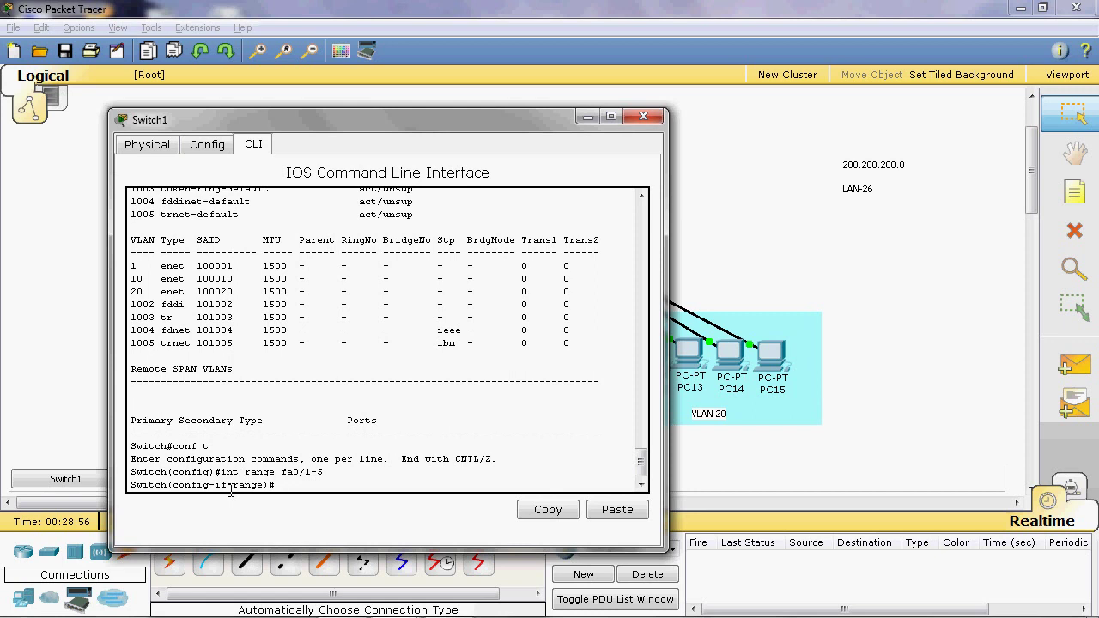
- Set ports Fa0/1–5 to switchport mode access
{"action": "type", "text": "sw"}
{"action": "key", "text": "Tab"}
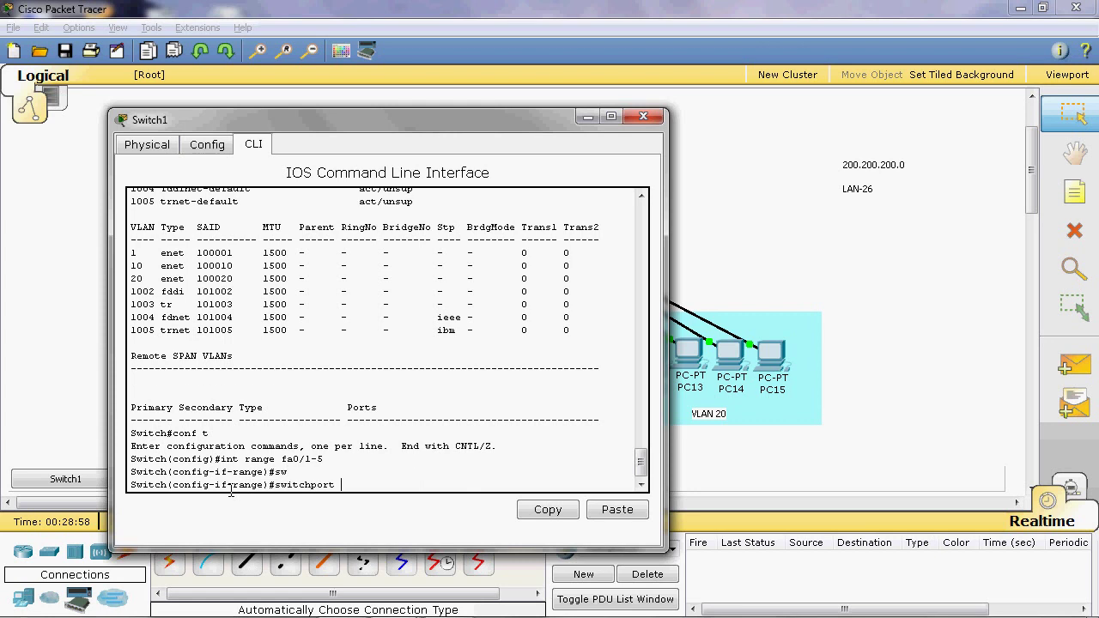
{"action": "type", "text": "mo"}
{"action": "key", "text": "Tab"}
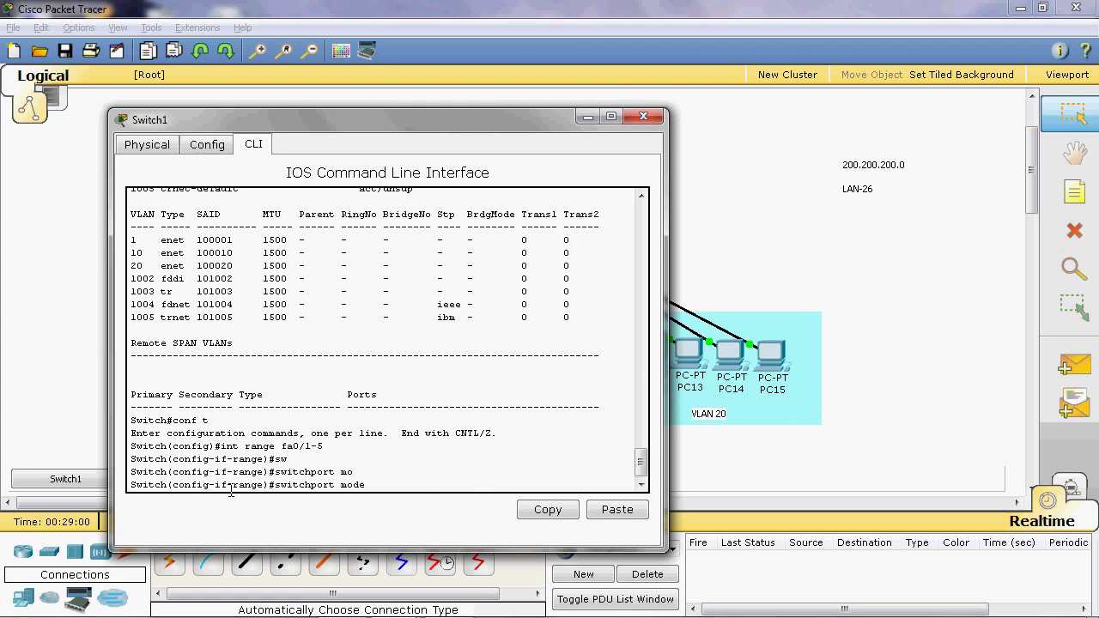
{"action": "type", "text": "acc"}
{"action": "key", "text": "Tab"}
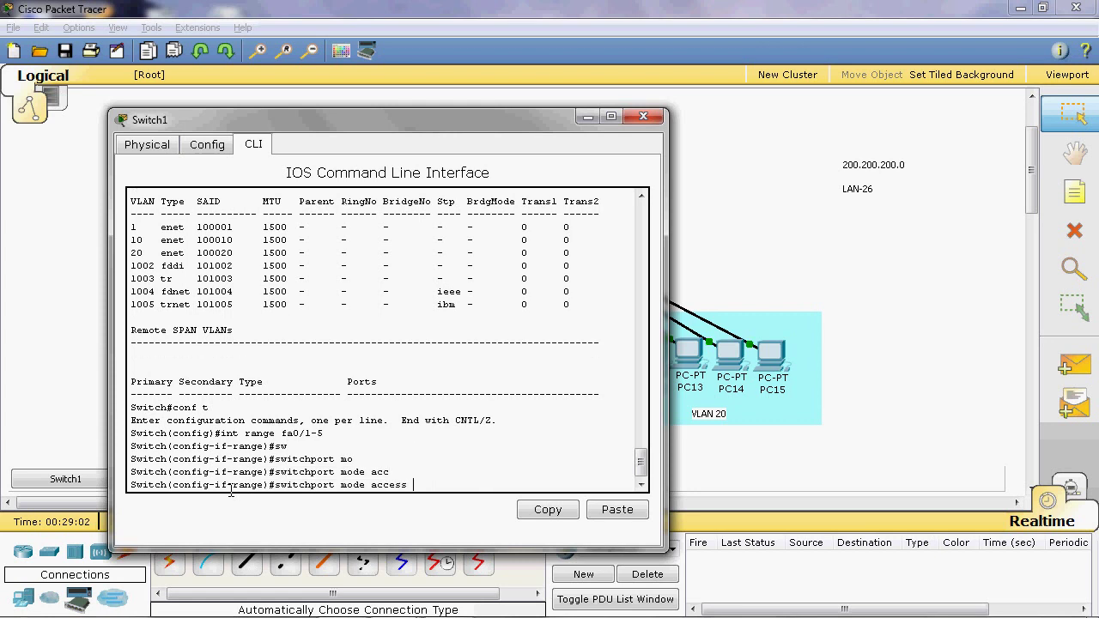
{"action": "key", "text": "Return"}
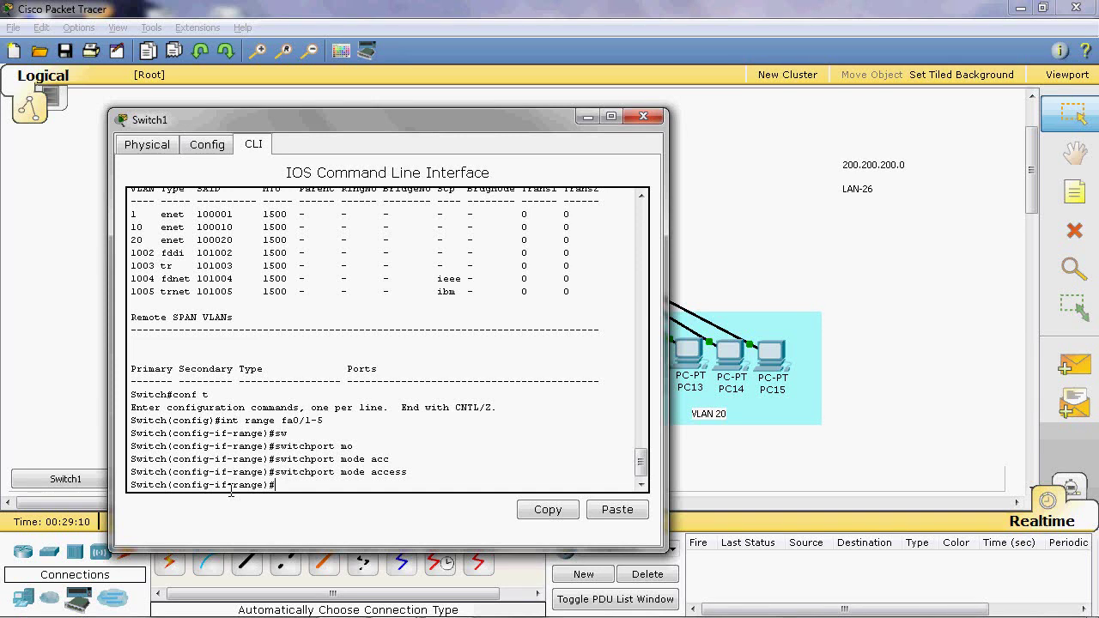
- Assign ports Fa0/1–5 to VLAN 10 with switchport access vlan 10
{"action": "type", "text": "sw"}
{"action": "key", "text": "Tab"}
{"action": "type", "text": "m"}
{"action": "key", "text": "Tab"}
{"action": "type", "text": "a"}
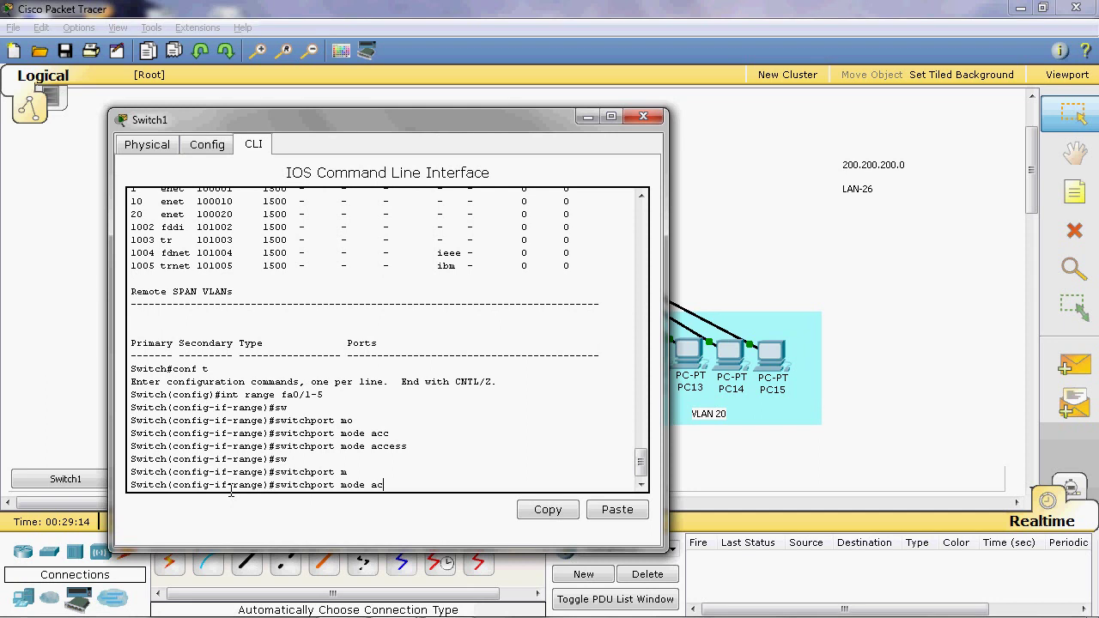
{"action": "type", "text": "c"}
{"action": "key", "text": "Tab"}
{"action": "type", "text": "vl"}
{"action": "key", "text": "Tab"}
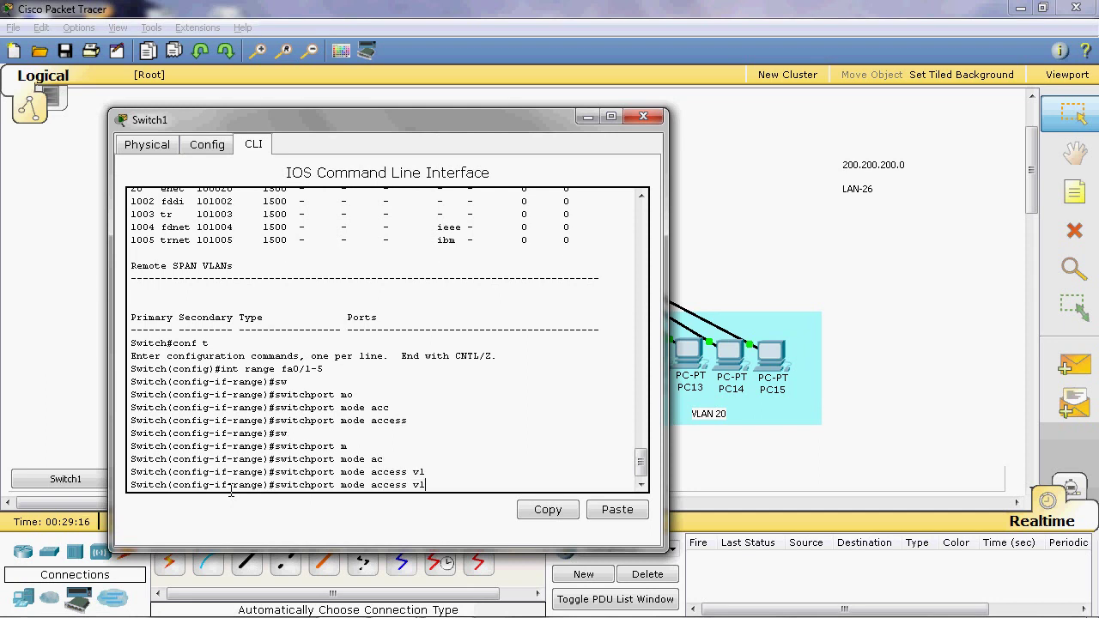
{"action": "key", "text": "Tab"}
{"action": "key", "text": "BackSpace"}
{"action": "key", "text": "BackSpace"}
{"action": "key", "text": "BackSpace"}
{"action": "key", "text": "BackSpace"}
{"action": "key", "text": "BackSpace"}
{"action": "key", "text": "BackSpace"}
{"action": "key", "text": "BackSpace"}
{"action": "key", "text": "BackSpace"}
{"action": "key", "text": "BackSpace"}
{"action": "key", "text": "BackSpace"}
{"action": "key", "text": "BackSpace"}
{"action": "key", "text": "BackSpace"}
{"action": "key", "text": "BackSpace"}
{"action": "key", "text": "BackSpace"}
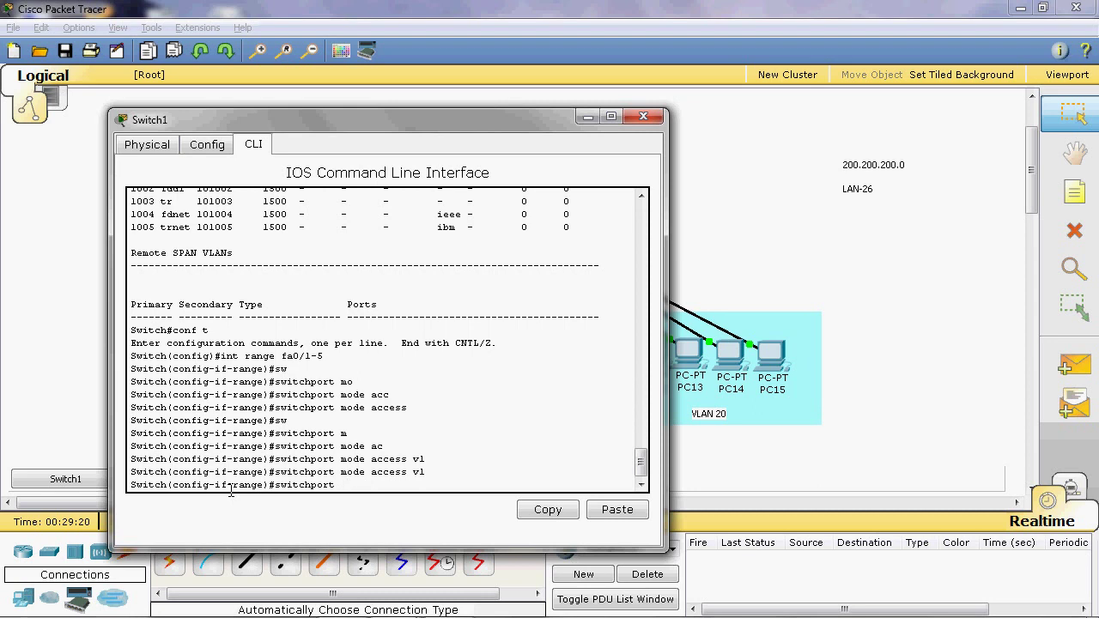
{"action": "type", "text": "acc"}
{"action": "key", "text": "Tab"}
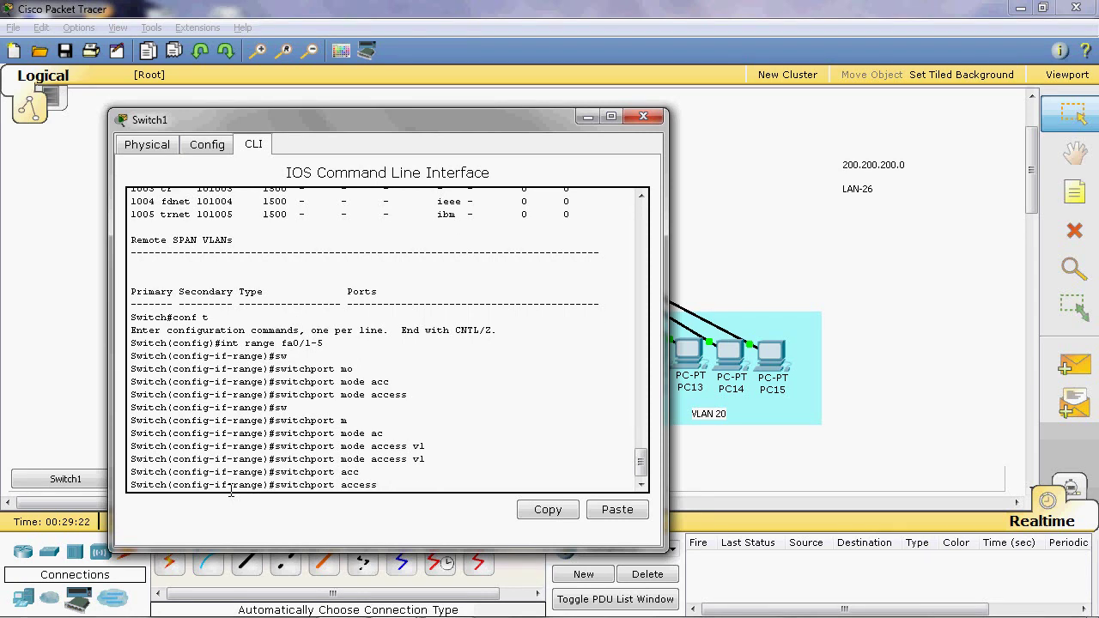
{"action": "type", "text": "vl"}
{"action": "key", "text": "Tab"}
{"action": "type", "text": "10"}
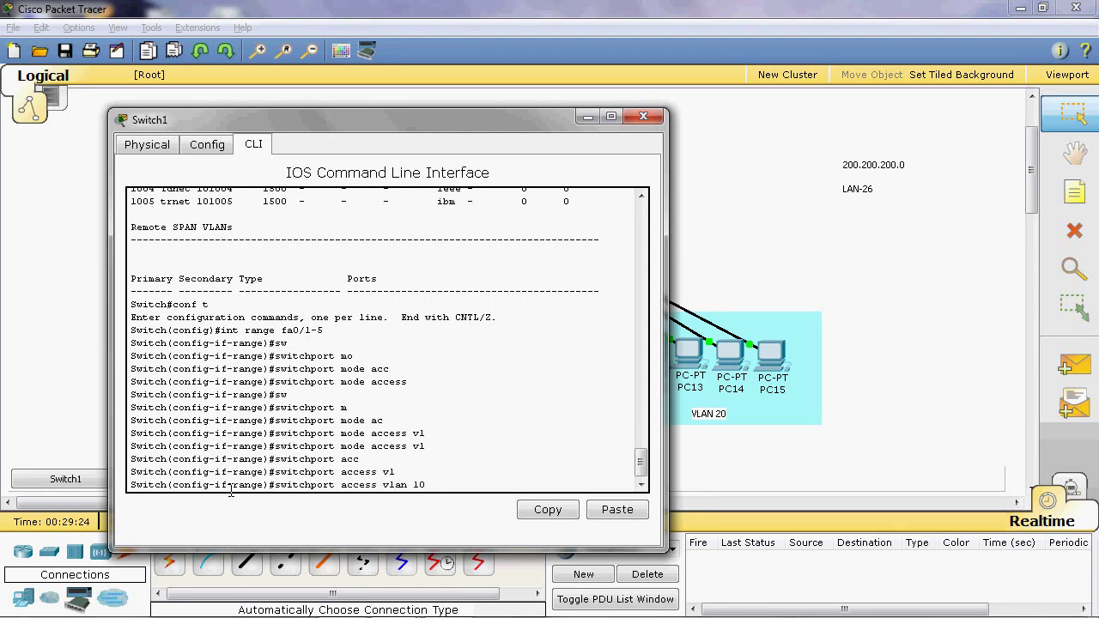
{"action": "key", "text": "Return"}
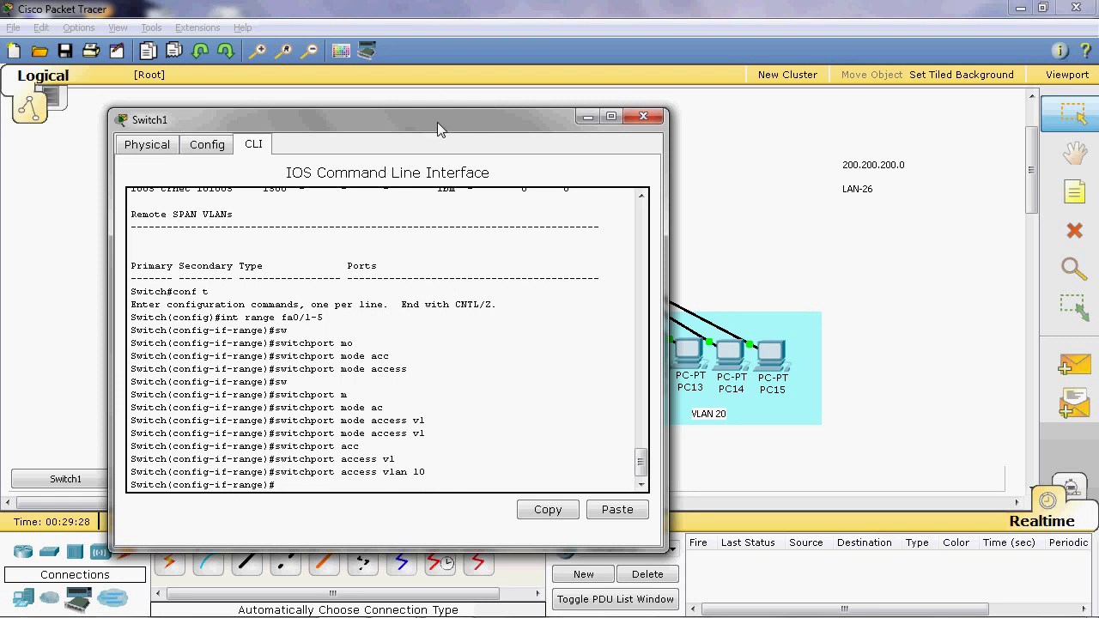
{"action": "left_click_drag", "start_coordinate": [437, 122], "coordinate": [441, 79]}
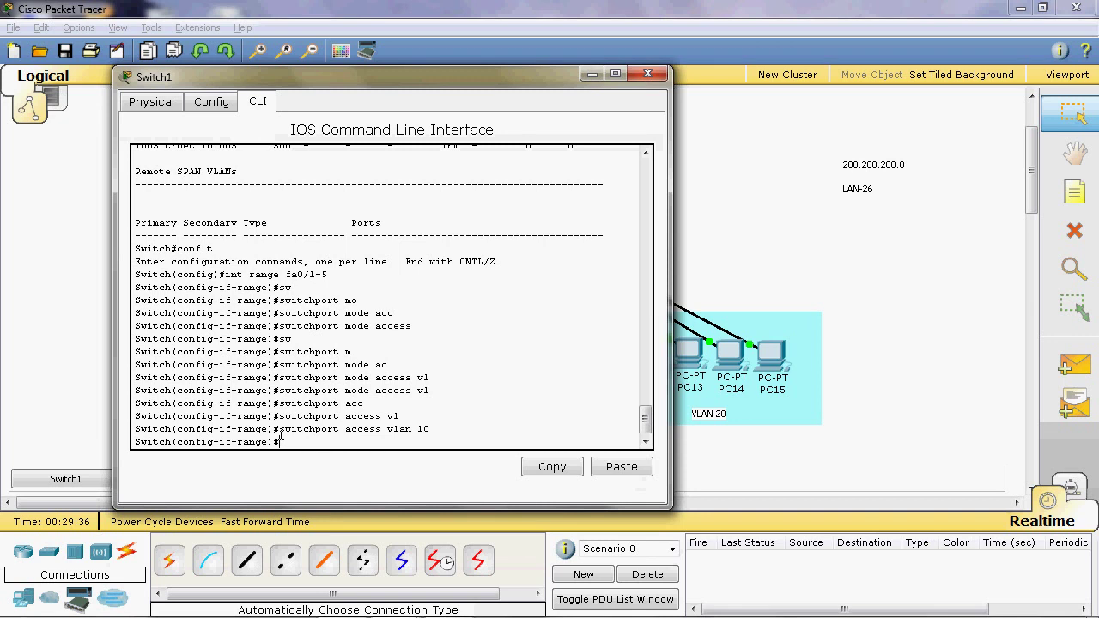
{"action": "left_click_drag", "start_coordinate": [281, 434], "coordinate": [463, 443]}
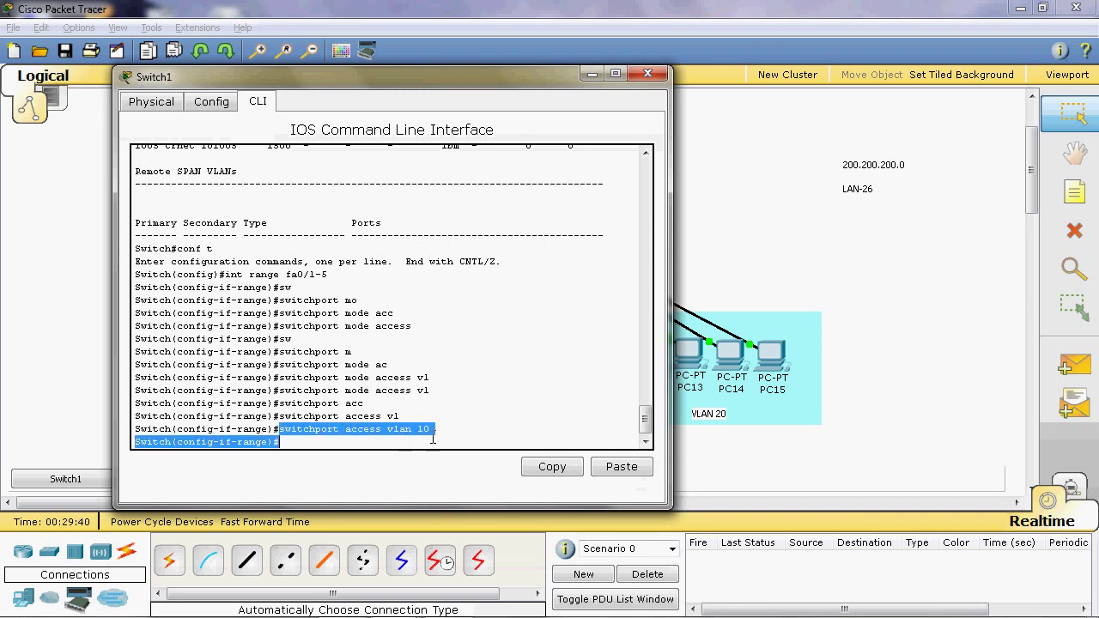
- Leave the first port range and select interface range fa0/6-10
{"action": "left_click", "coordinate": [469, 435]}
{"action": "type", "text": "exit"}
{"action": "key", "text": "Return"}
{"action": "type", "text": "int range"}
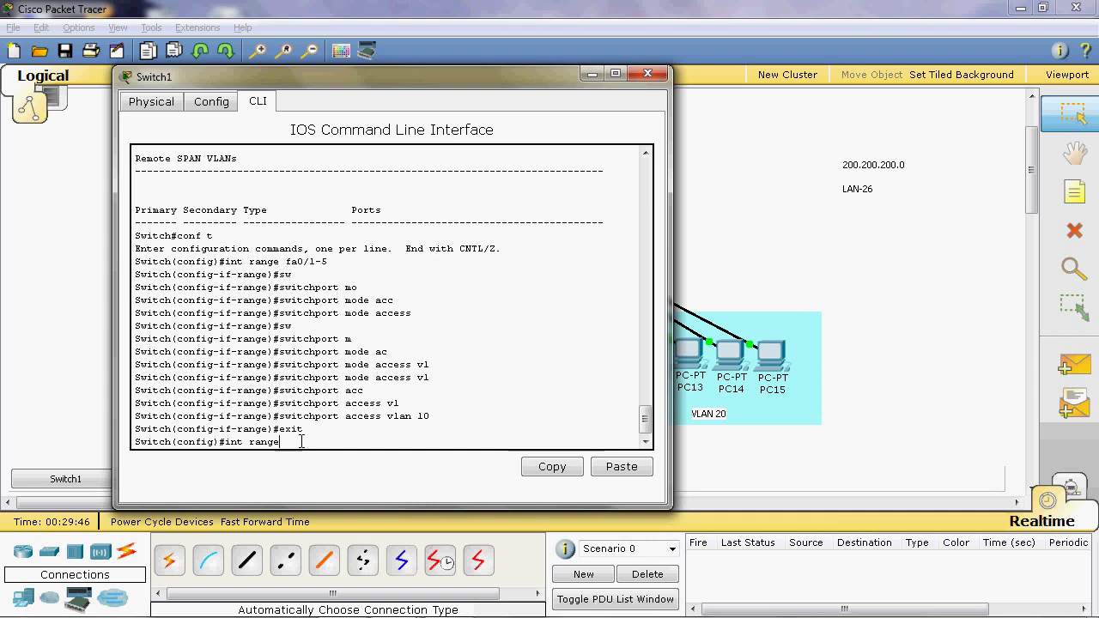
{"action": "type", "text": " fa0/6-10"}
{"action": "key", "text": "Return"}
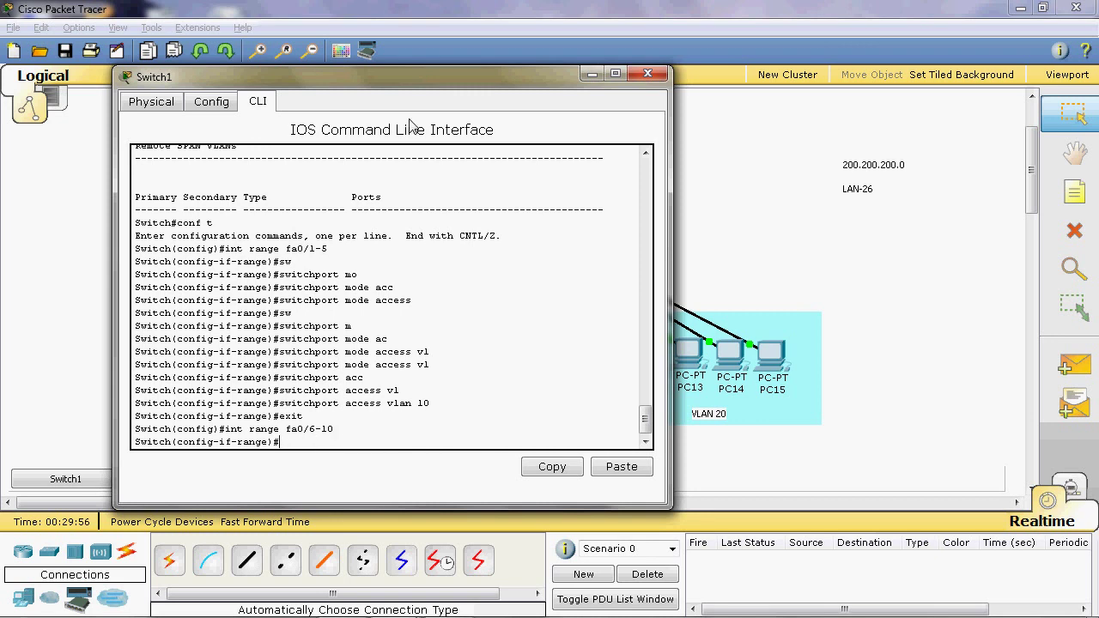
{"action": "left_click_drag", "start_coordinate": [414, 86], "coordinate": [413, 65]}
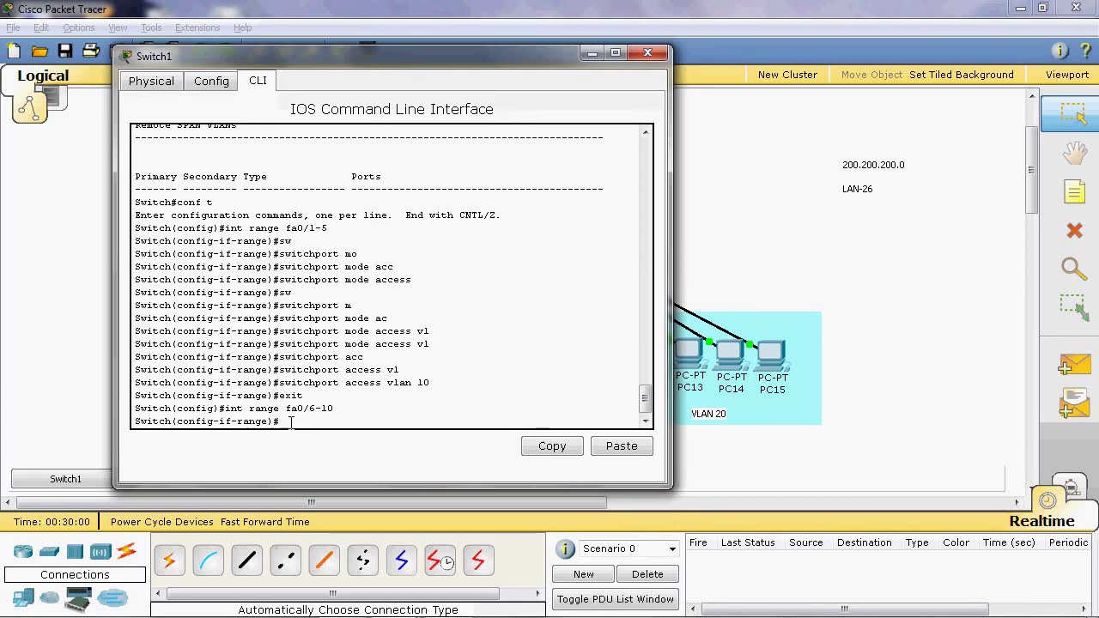
- Set ports Fa0/6–10 to switchport mode access
{"action": "type", "text": "sw"}
{"action": "key", "text": "Tab"}
{"action": "type", "text": "m"}
{"action": "key", "text": "Tab"}
{"action": "type", "text": "ac"}
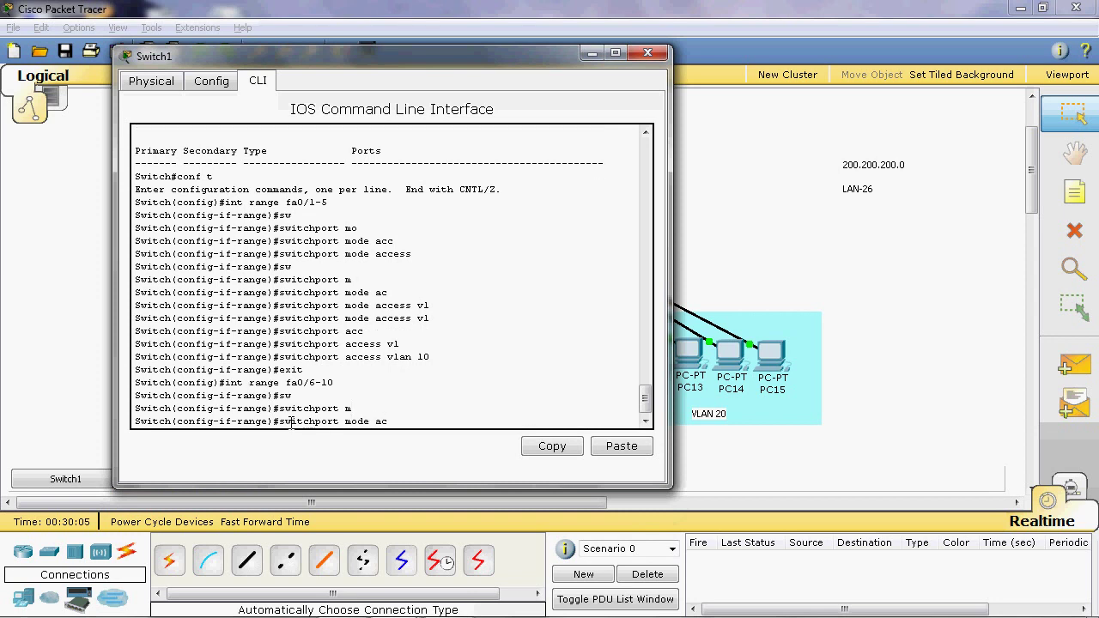
{"action": "key", "text": "Tab"}
{"action": "key", "text": "Return"}
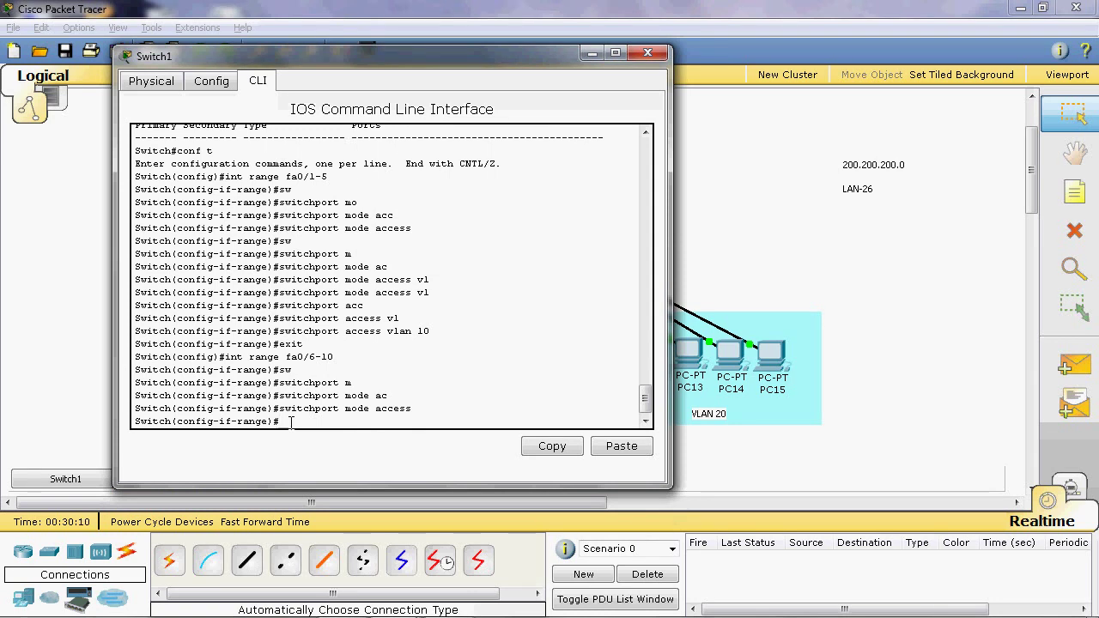
- Assign ports Fa0/6–10 to access VLAN 20 and return to the Switch# prompt
{"action": "type", "text": "sw"}
{"action": "key", "text": "Tab"}
{"action": "type", "text": "acc"}
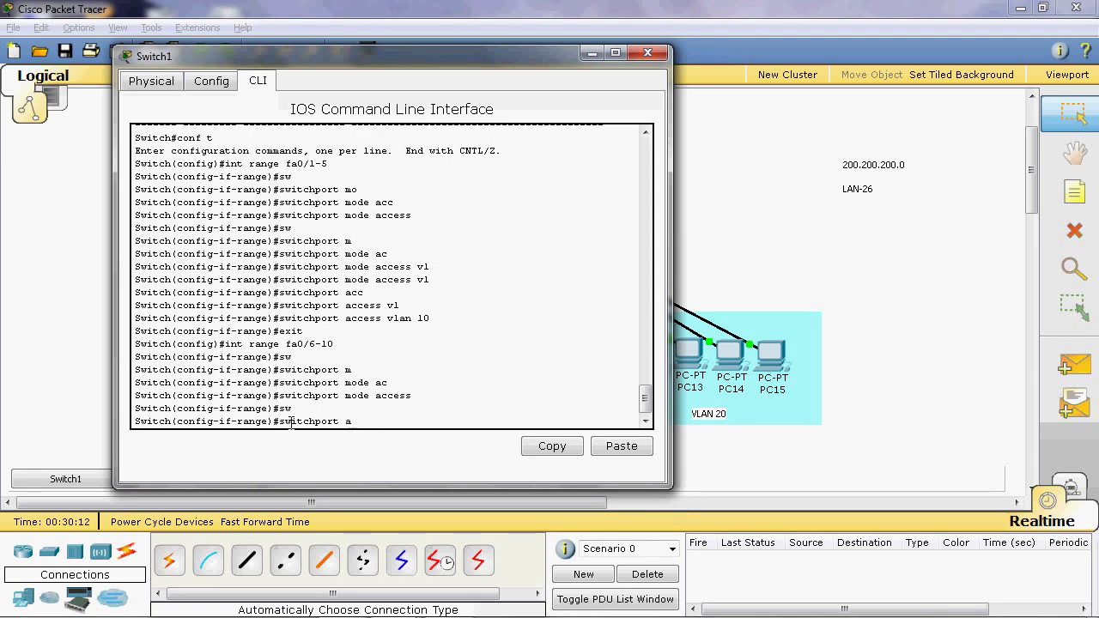
{"action": "key", "text": "Tab"}
{"action": "type", "text": "vl"}
{"action": "key", "text": "Tab"}
{"action": "type", "text": "20"}
{"action": "key", "text": "Return"}
{"action": "type", "text": "exit"}
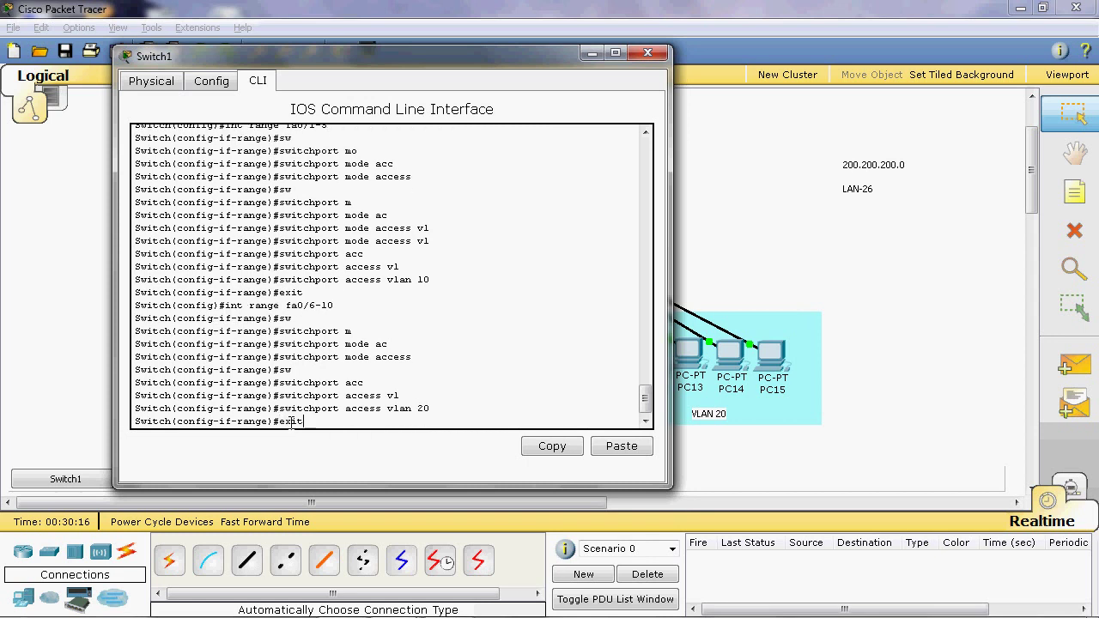
{"action": "key", "text": "Return"}
{"action": "key", "text": "ctrl+z"}
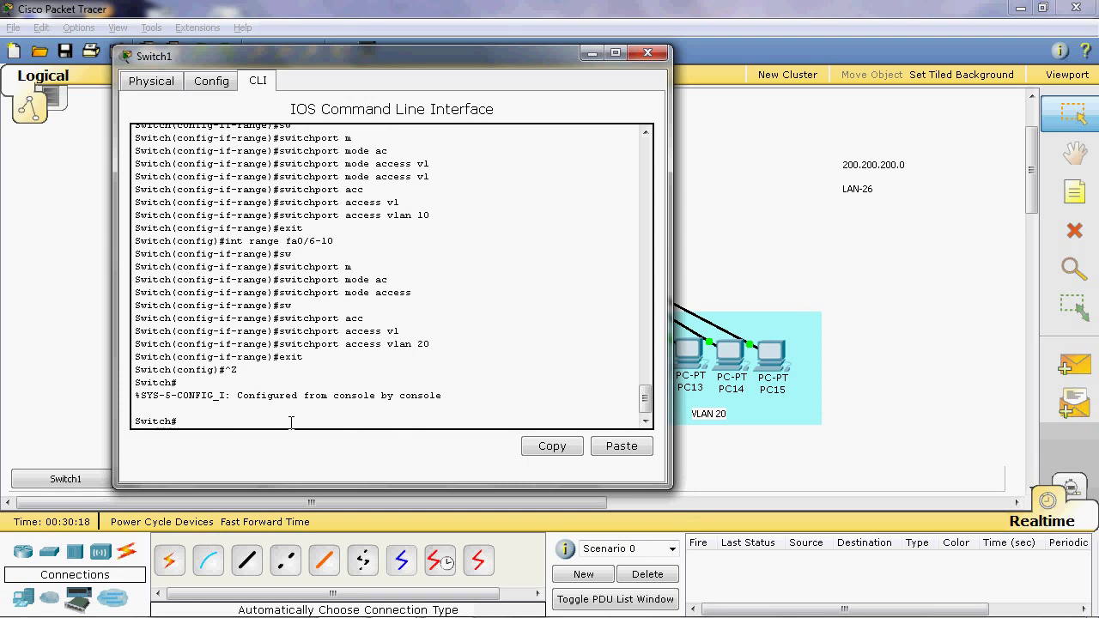
- Run show vlan and confirm Fa0/1–Fa0/5 under 10 CSE and Fa0/6–Fa0/10 under 20 IT
{"action": "type", "text": "show vlan"}
{"action": "key", "text": "Return"}
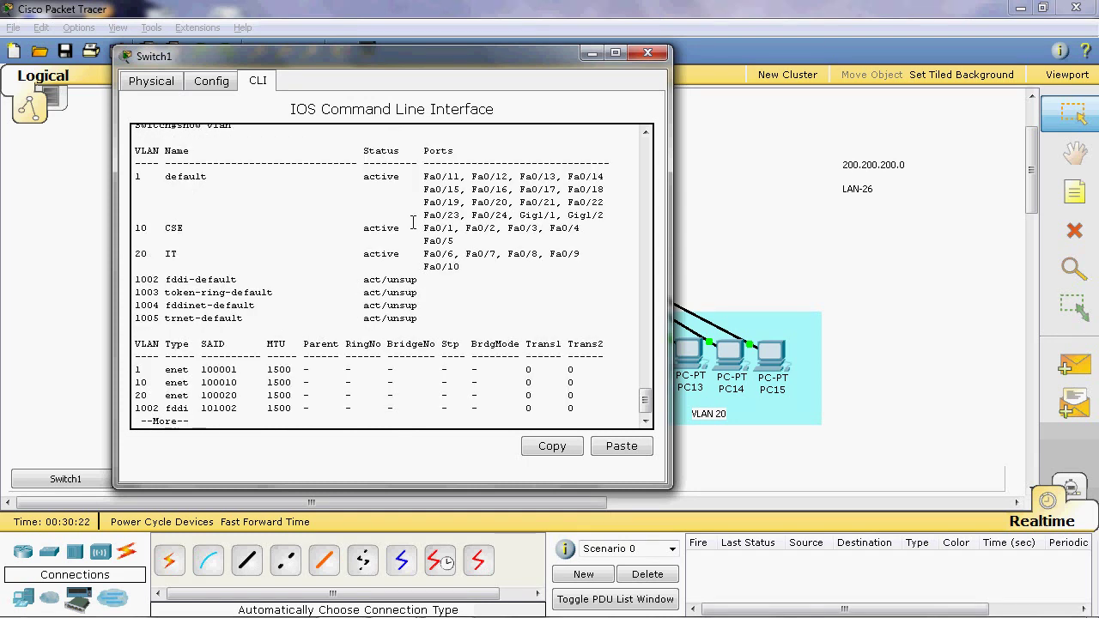
{"action": "left_click_drag", "start_coordinate": [419, 233], "coordinate": [465, 245]}
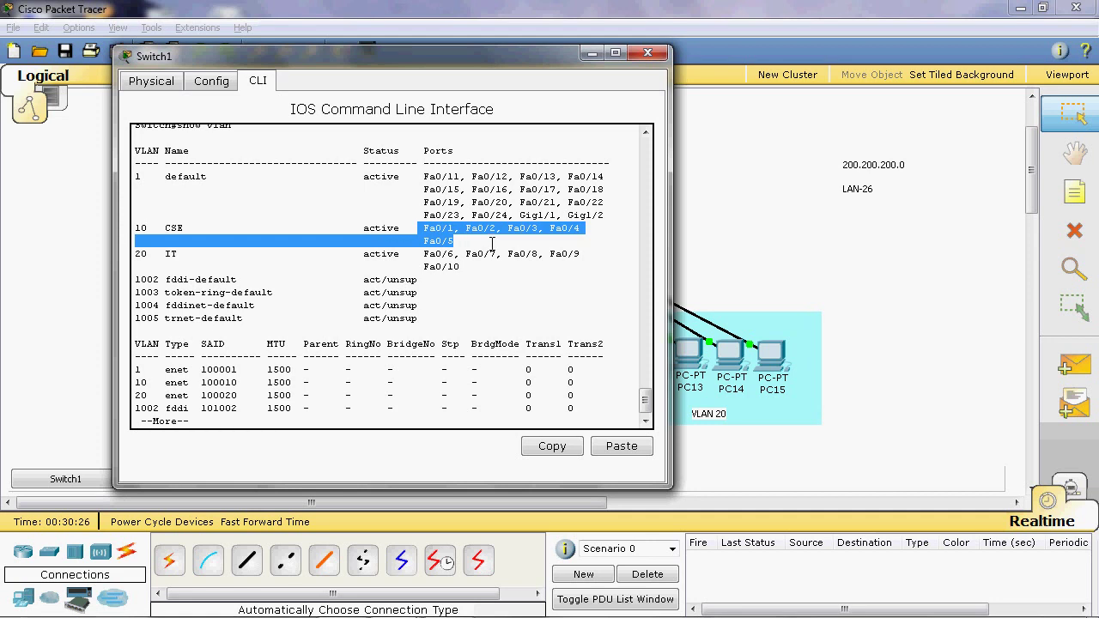
{"action": "left_click_drag", "start_coordinate": [492, 244], "coordinate": [135, 230]}
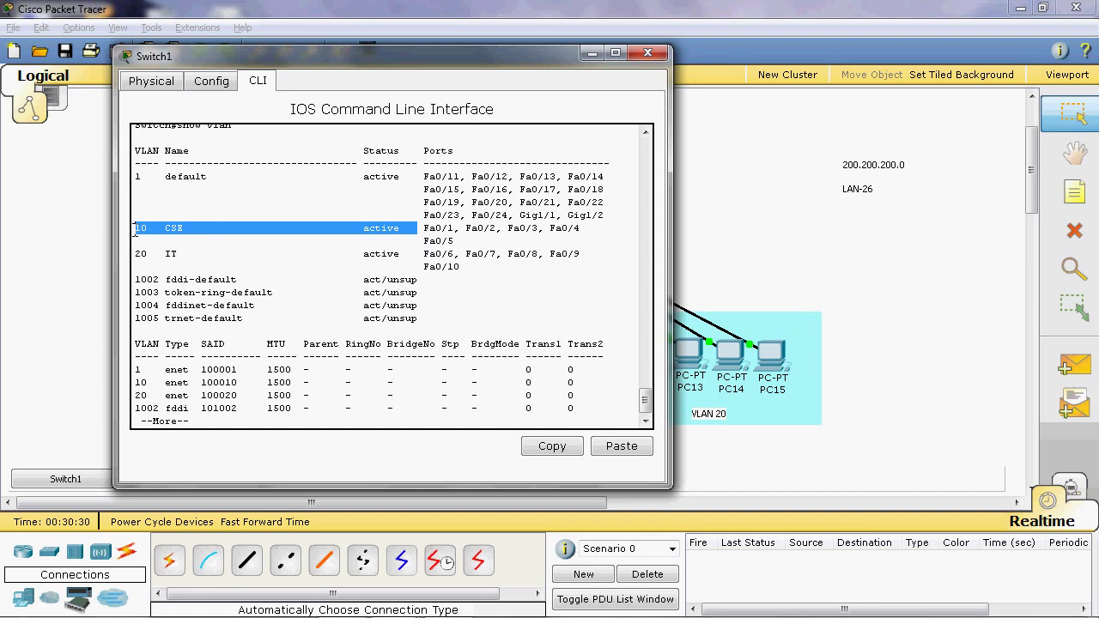
{"action": "left_click", "coordinate": [213, 241]}
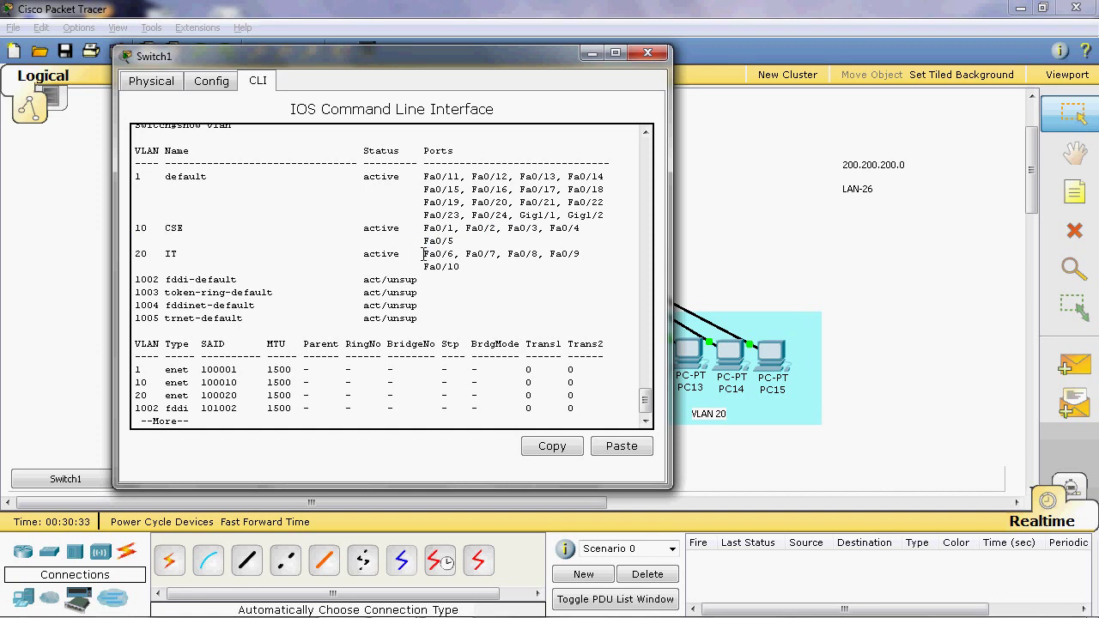
{"action": "left_click_drag", "start_coordinate": [424, 254], "coordinate": [481, 270]}
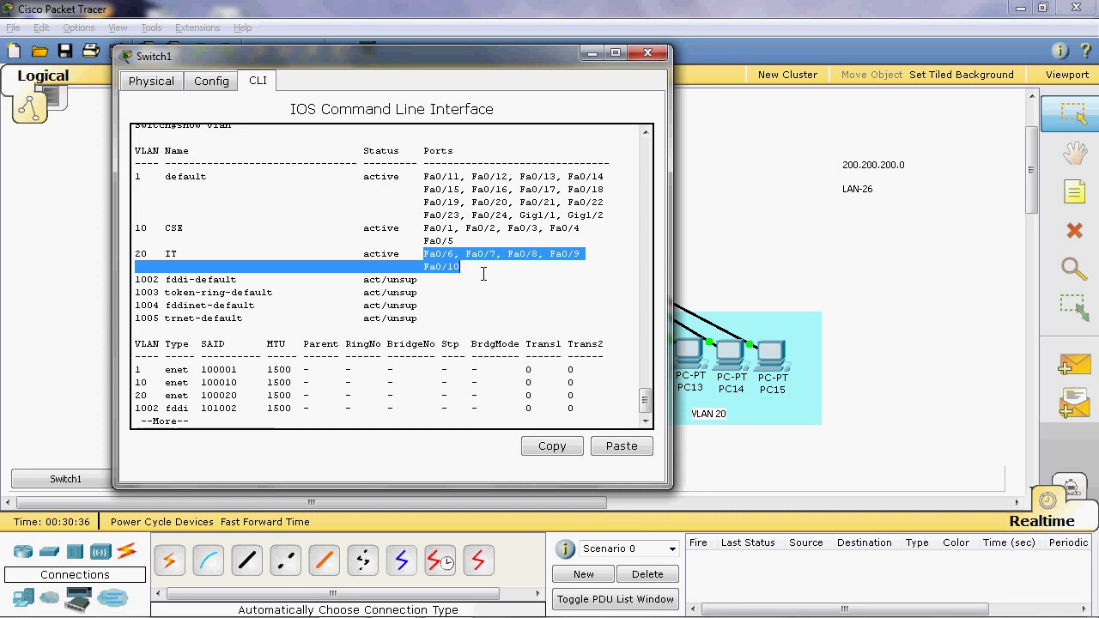
{"action": "left_click_drag", "start_coordinate": [423, 254], "coordinate": [135, 254]}
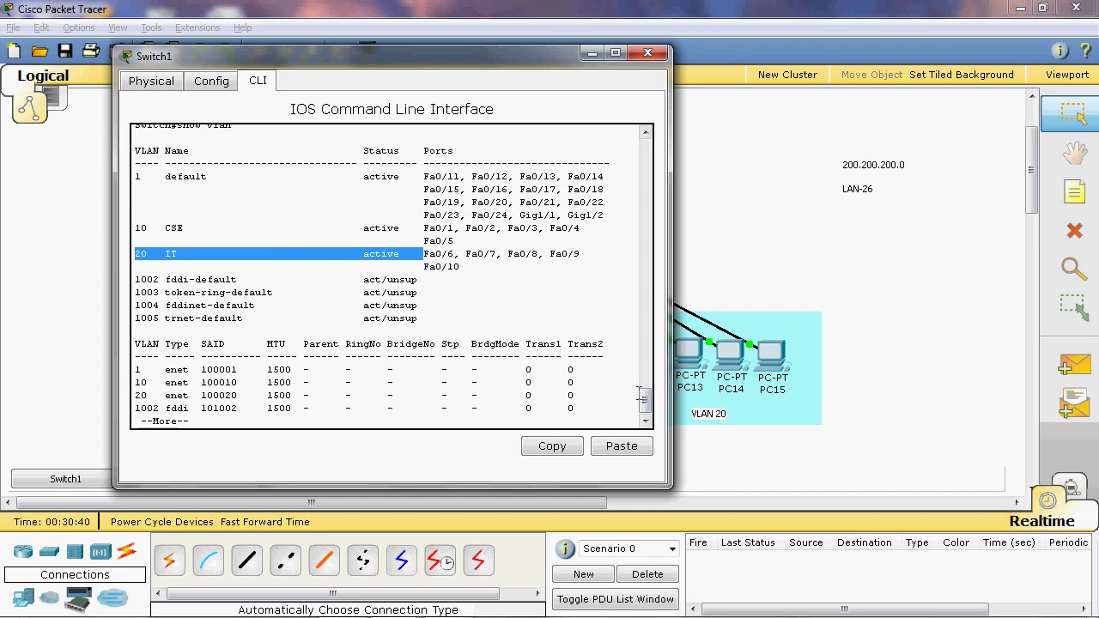
{"action": "key", "text": "space"}
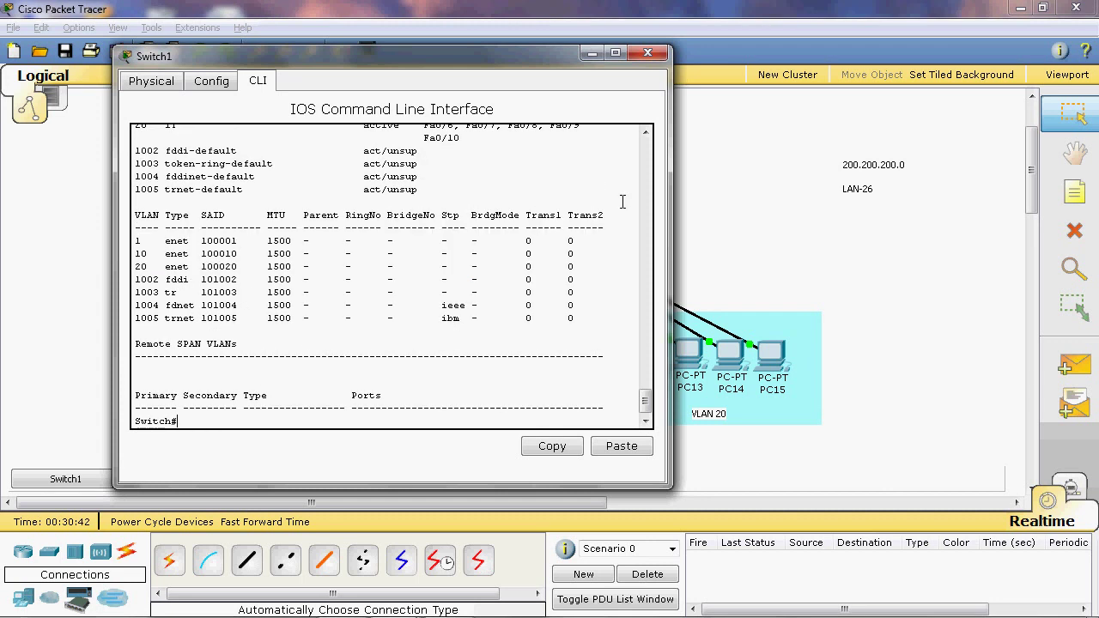
- Close the Switch1 window to return to the logical topology view
{"action": "left_click", "coordinate": [647, 52]}
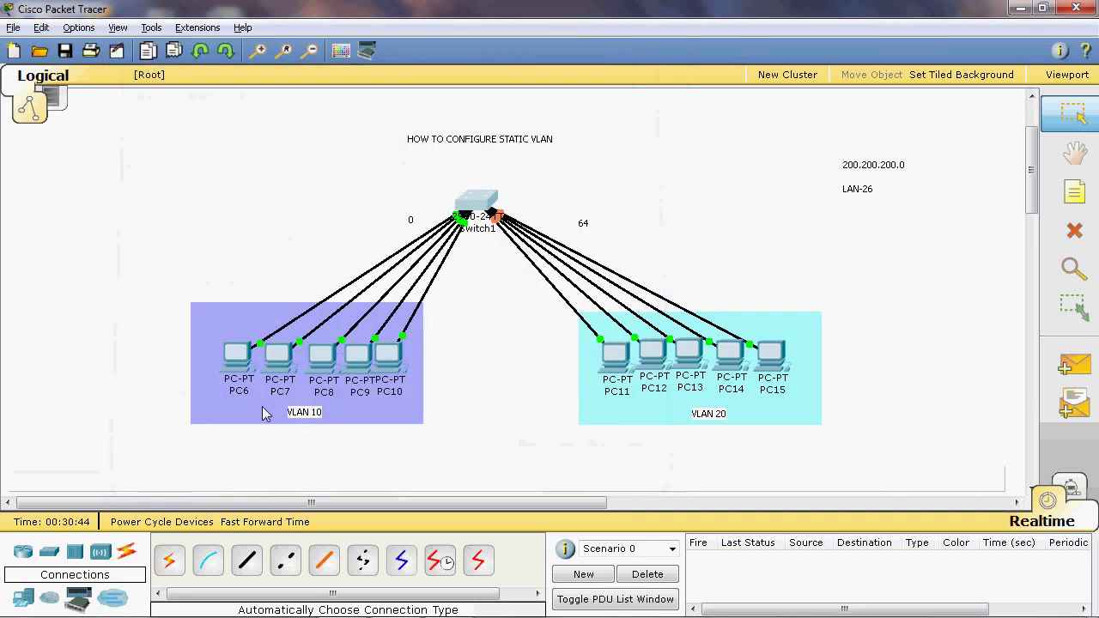